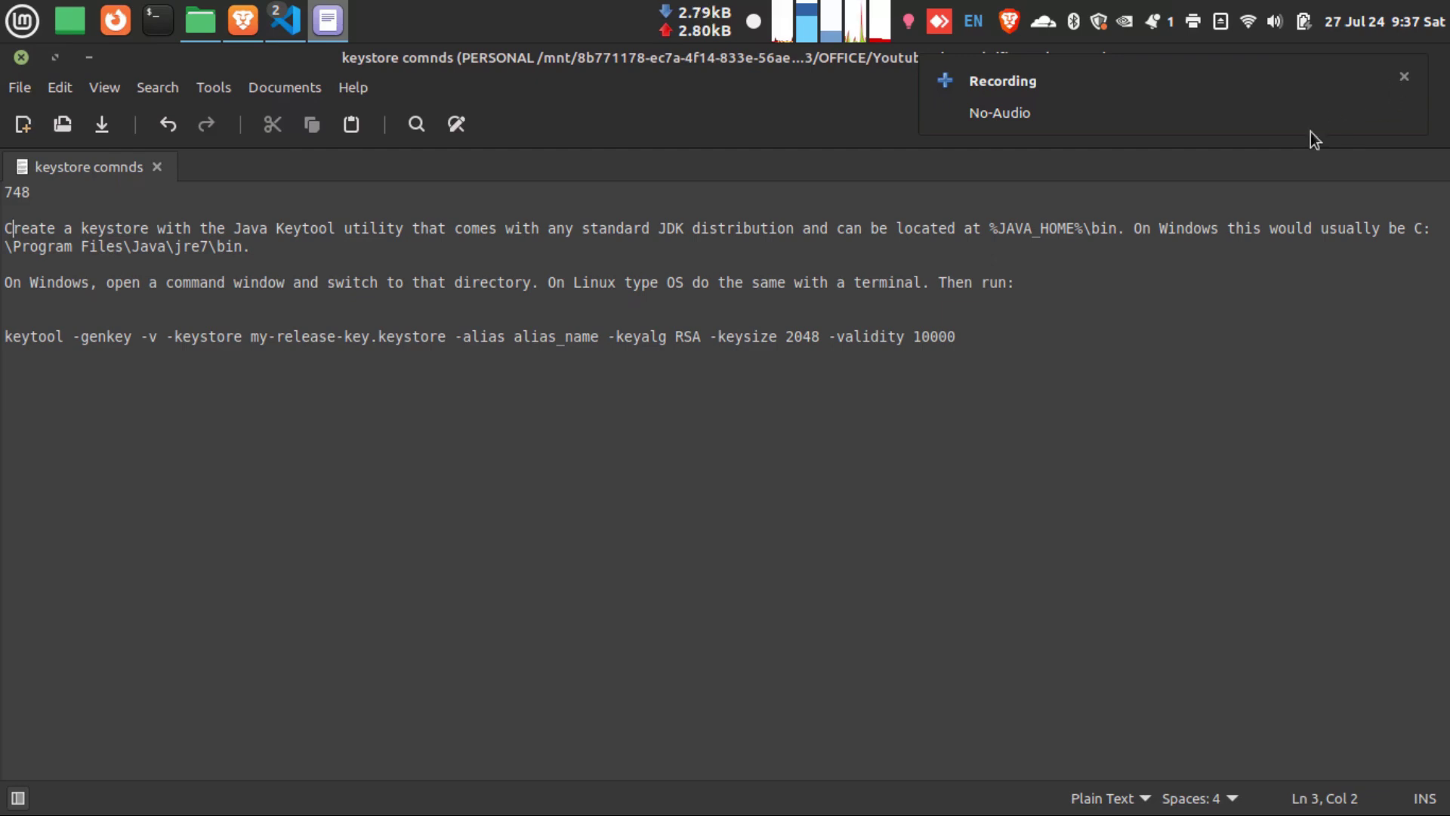
- Dismiss the notification, minimize Xed, and open a terminal from Nemo's flutter keystore folder
left_click(1404, 78)
left_click(89, 57)
left_click(454, 259)
right_click(455, 259)
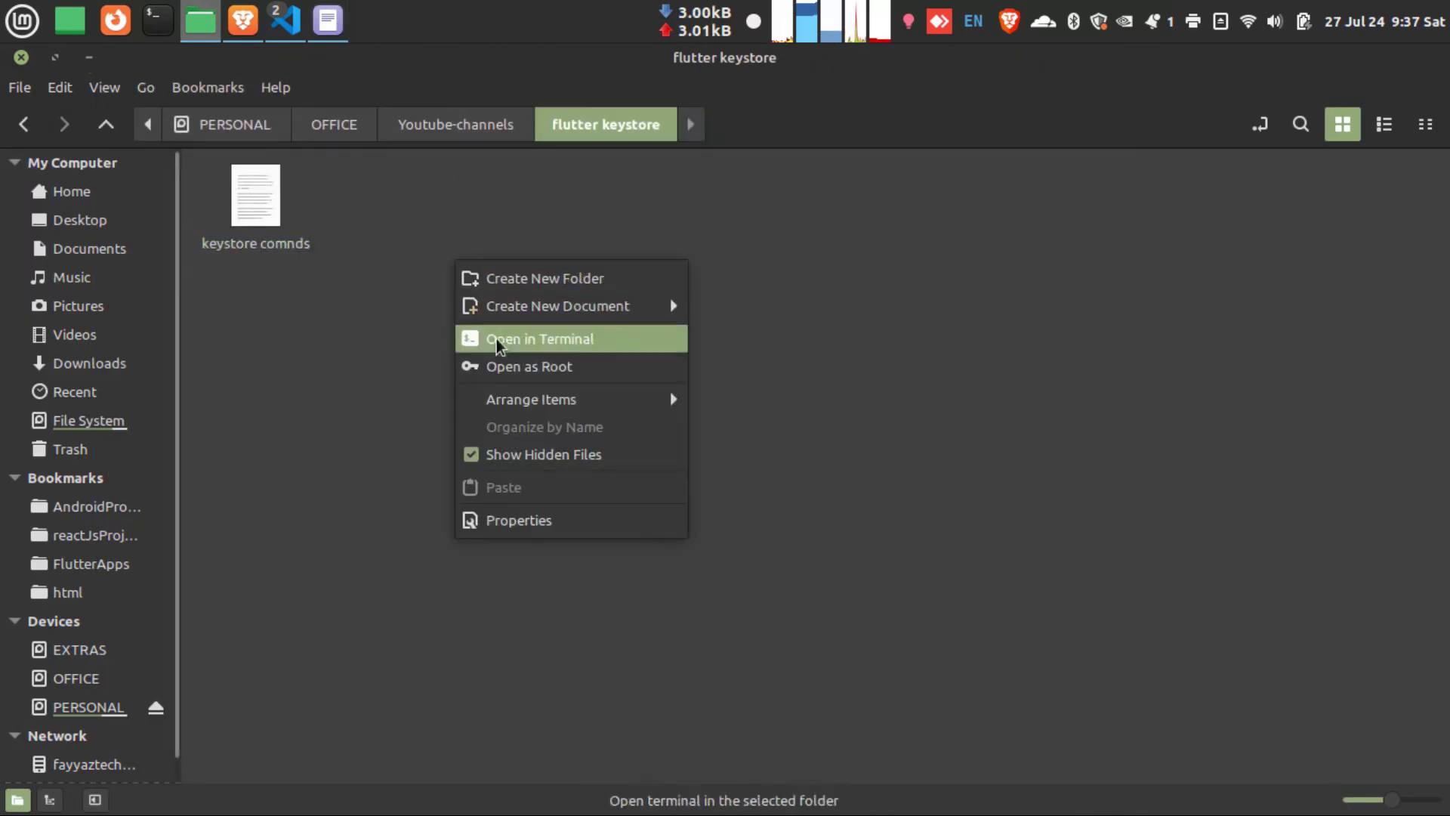
left_click(548, 339)
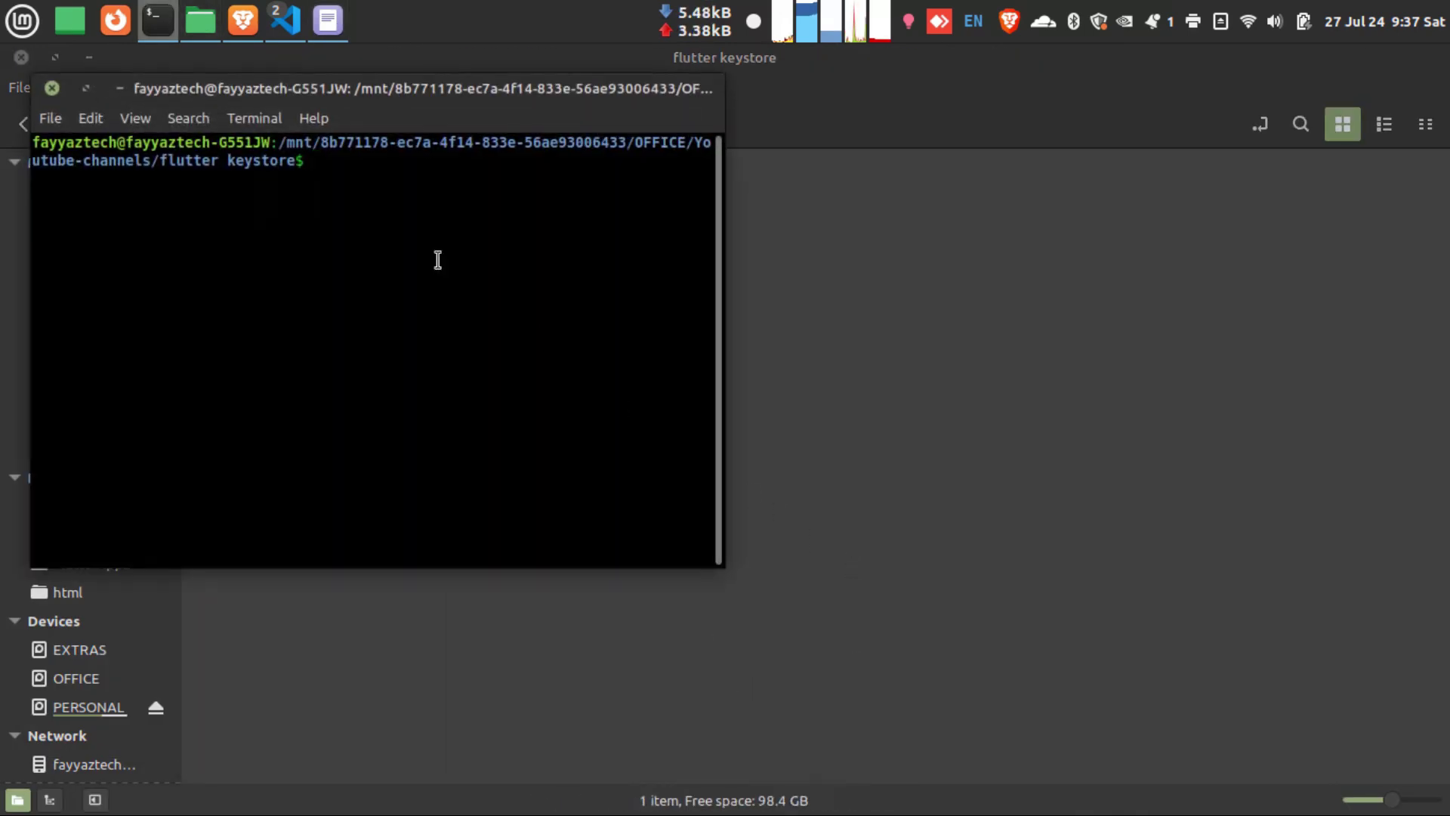
- Paste the keytool genkey command into the maximized terminal
left_click(85, 89)
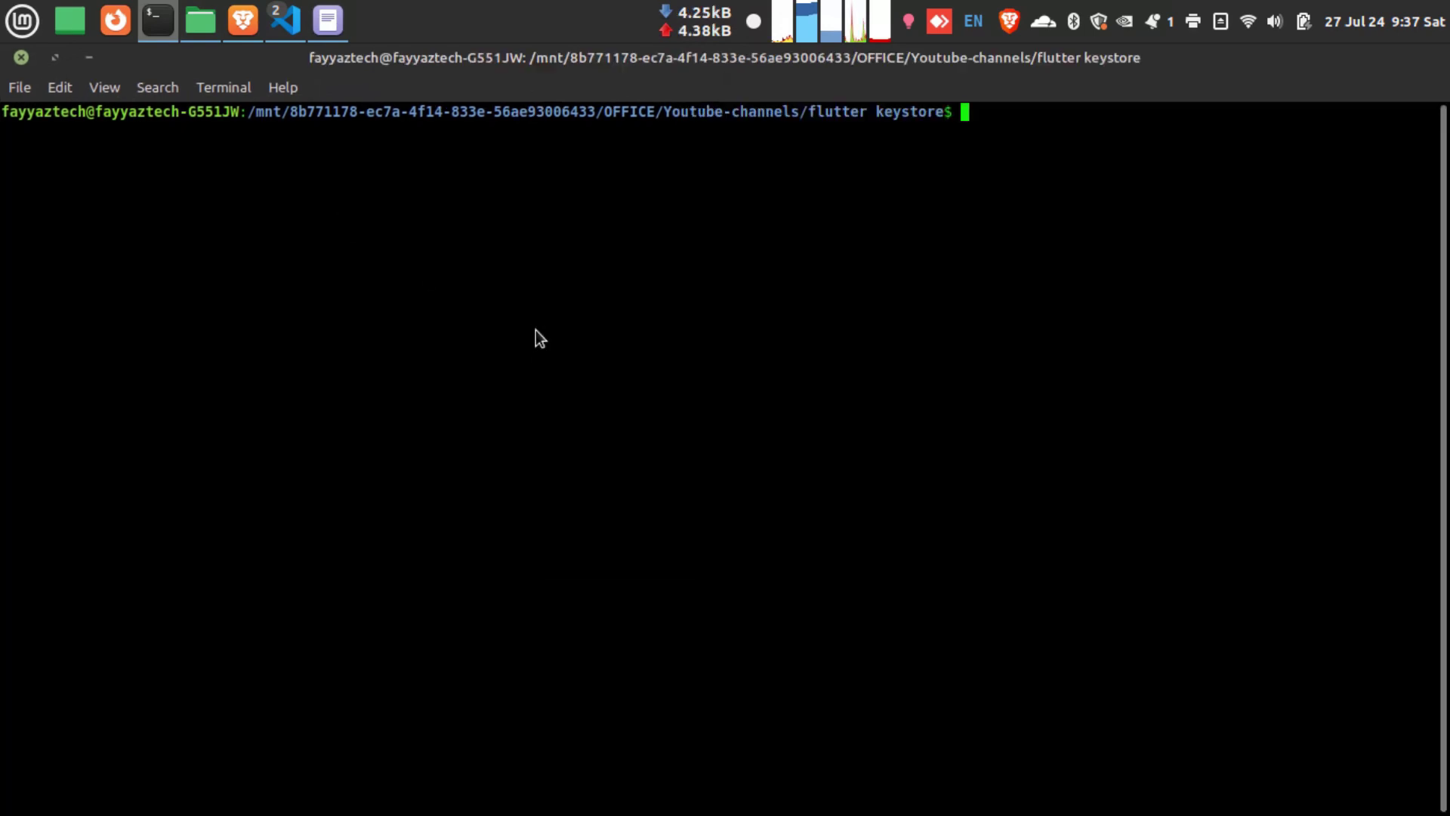
right_click(536, 329)
left_click(599, 464)
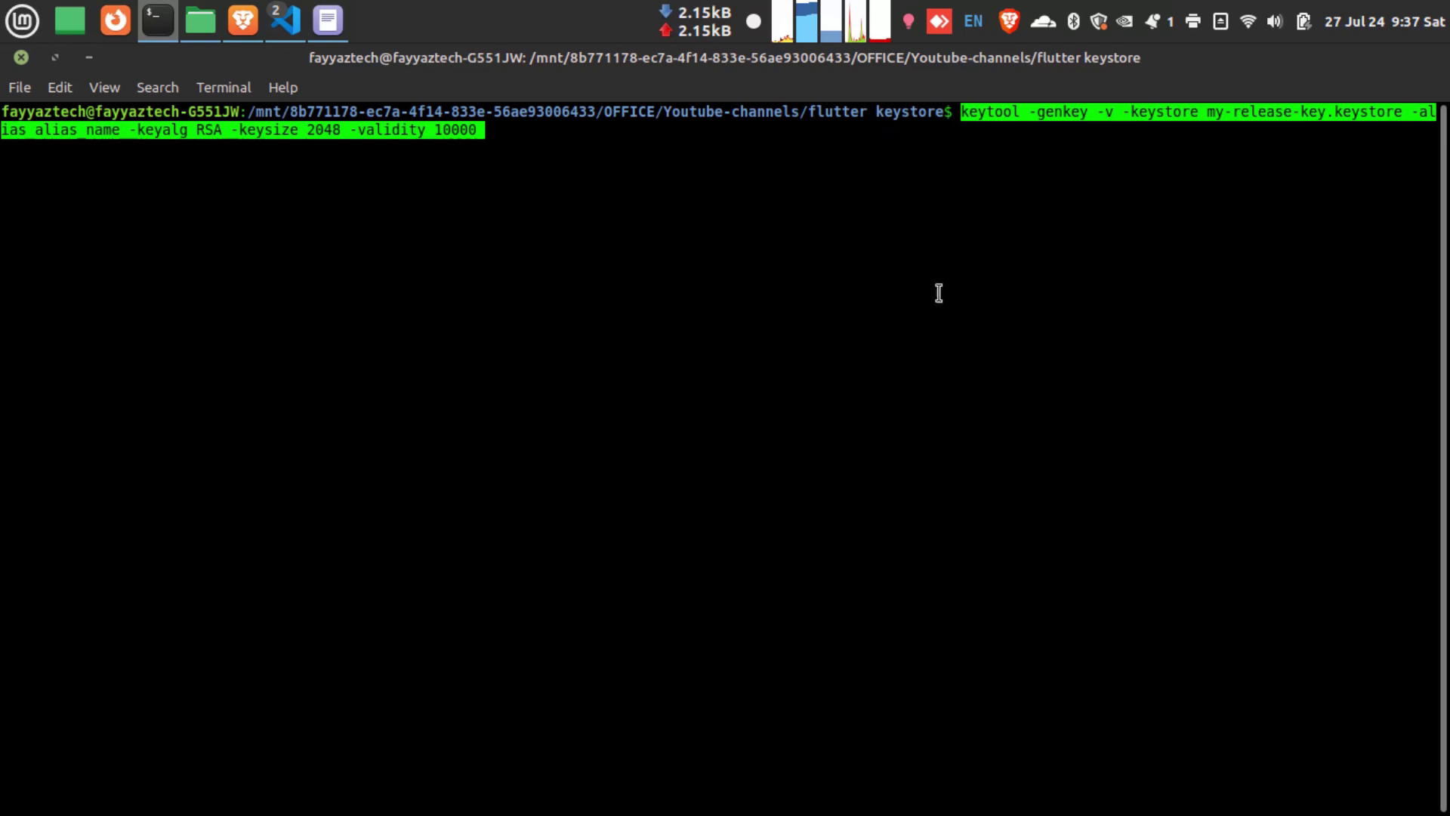
triple_click(1042, 236)
left_click(799, 156)
- Change the alias to mykeyname and the file to mykeyfile.keystore, then run keytool
key("Left")
key("Left")
key("Left")
key("Left")
key("Left")
key("Left")
key("Left")
key("Left")
key("Left")
key("ctrl+Left")
key("ctrl+Left")
key("BackSpace")
key("BackSpace")
key("BackSpace")
key("BackSpace")
key("BackSpace")
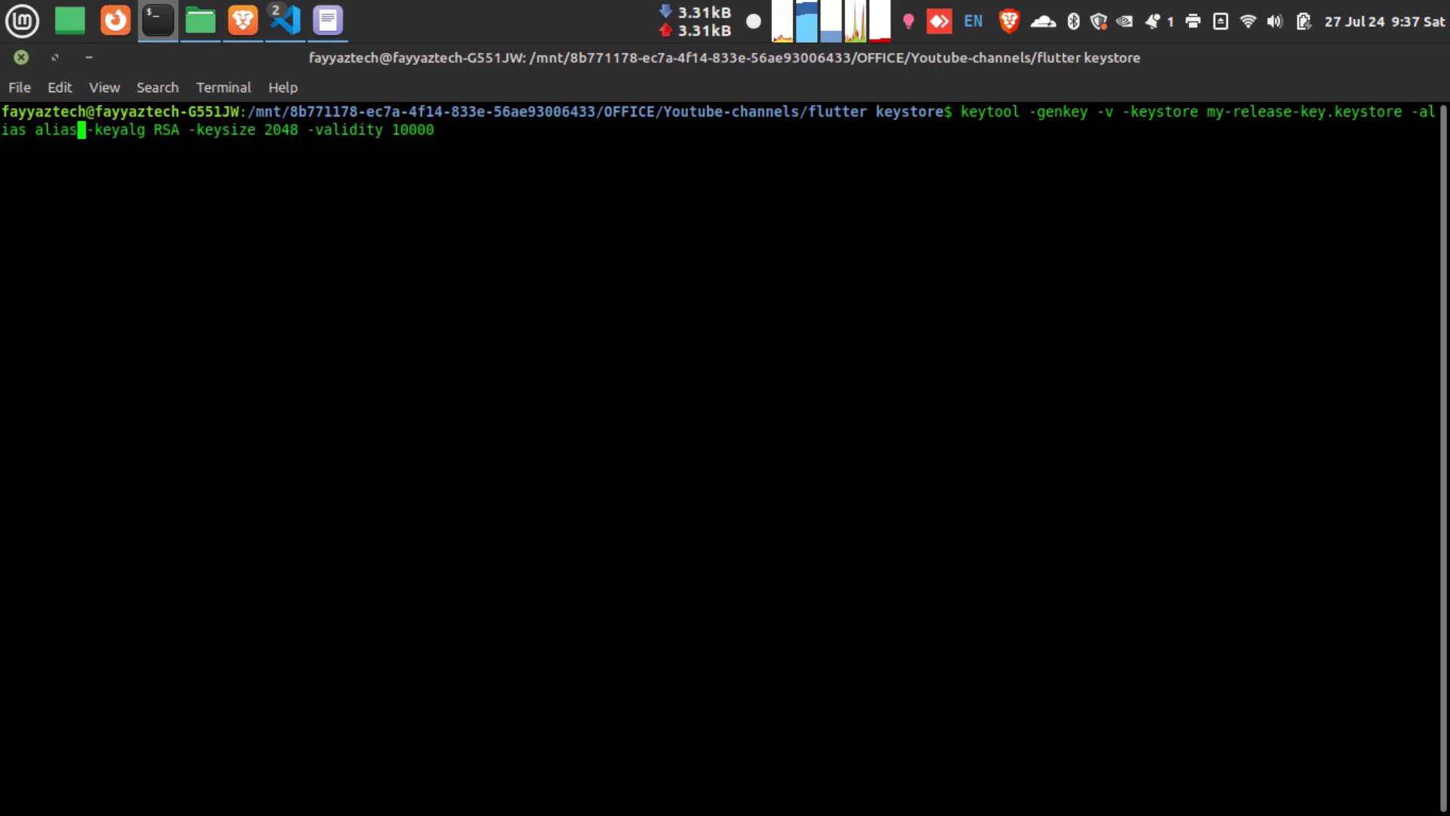
key("BackSpace")
key("BackSpace")
key("BackSpace")
key("BackSpace")
key("BackSpace")
type("mykeynae")
key("Left")
type("m")
key("Left")
key("Left")
key("Left")
key("Left")
key("Left")
key("Left")
key("ctrl+Left")
key("ctrl+Left")
key("ctrl+Left")
key("Right")
key("Right")
key("Right")
key("Right")
key("Right")
key("Right")
key("Right")
key("Right")
key("Right")
key("Right")
key("Right")
key("BackSpace")
key("BackSpace")
key("BackSpace")
key("BackSpace")
key("BackSpace")
key("BackSpace")
key("BackSpace")
key("BackSpace")
key("BackSpace")
key("BackSpace")
key("BackSpace")
key("BackSpace")
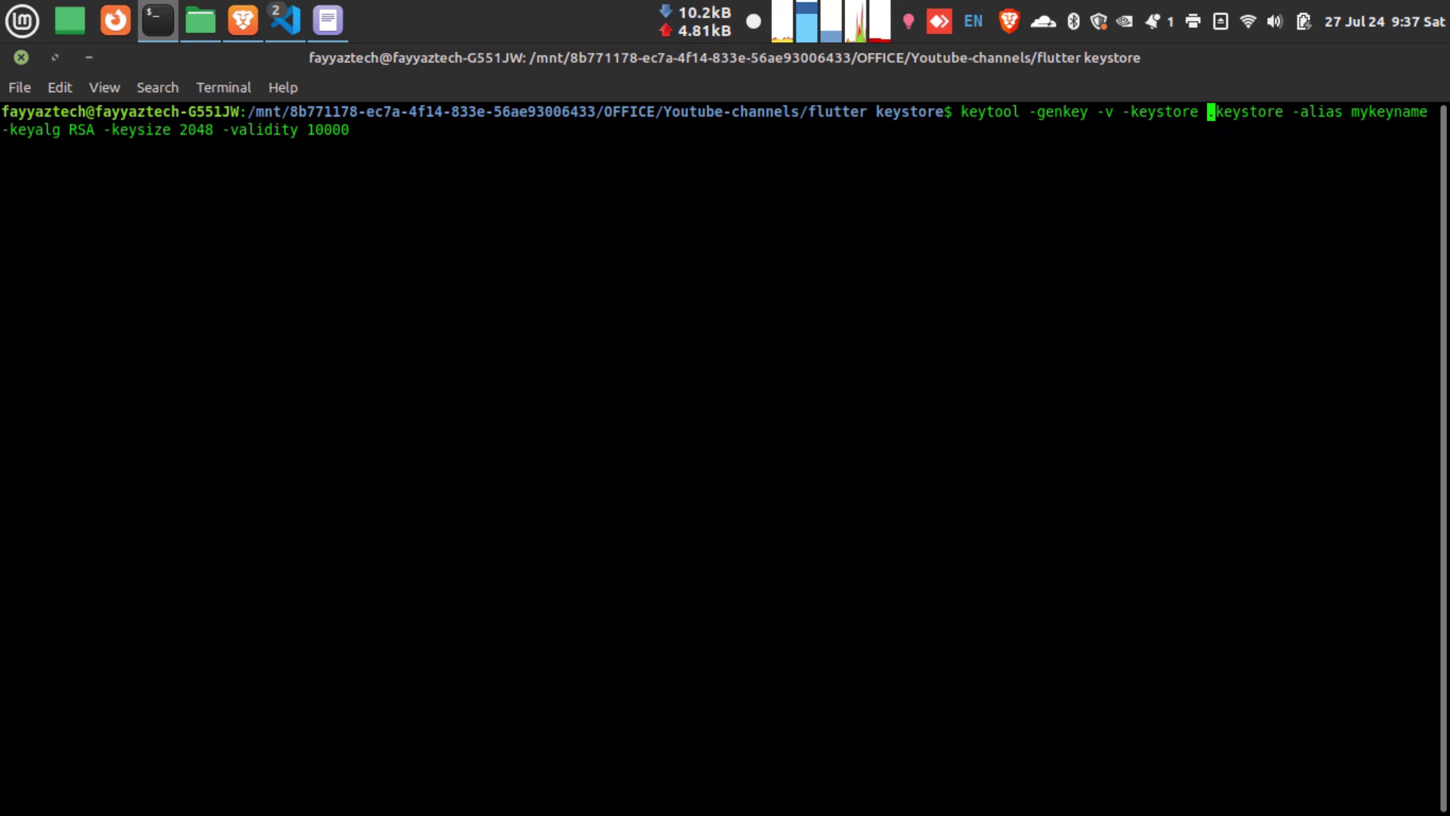
type("mykey")
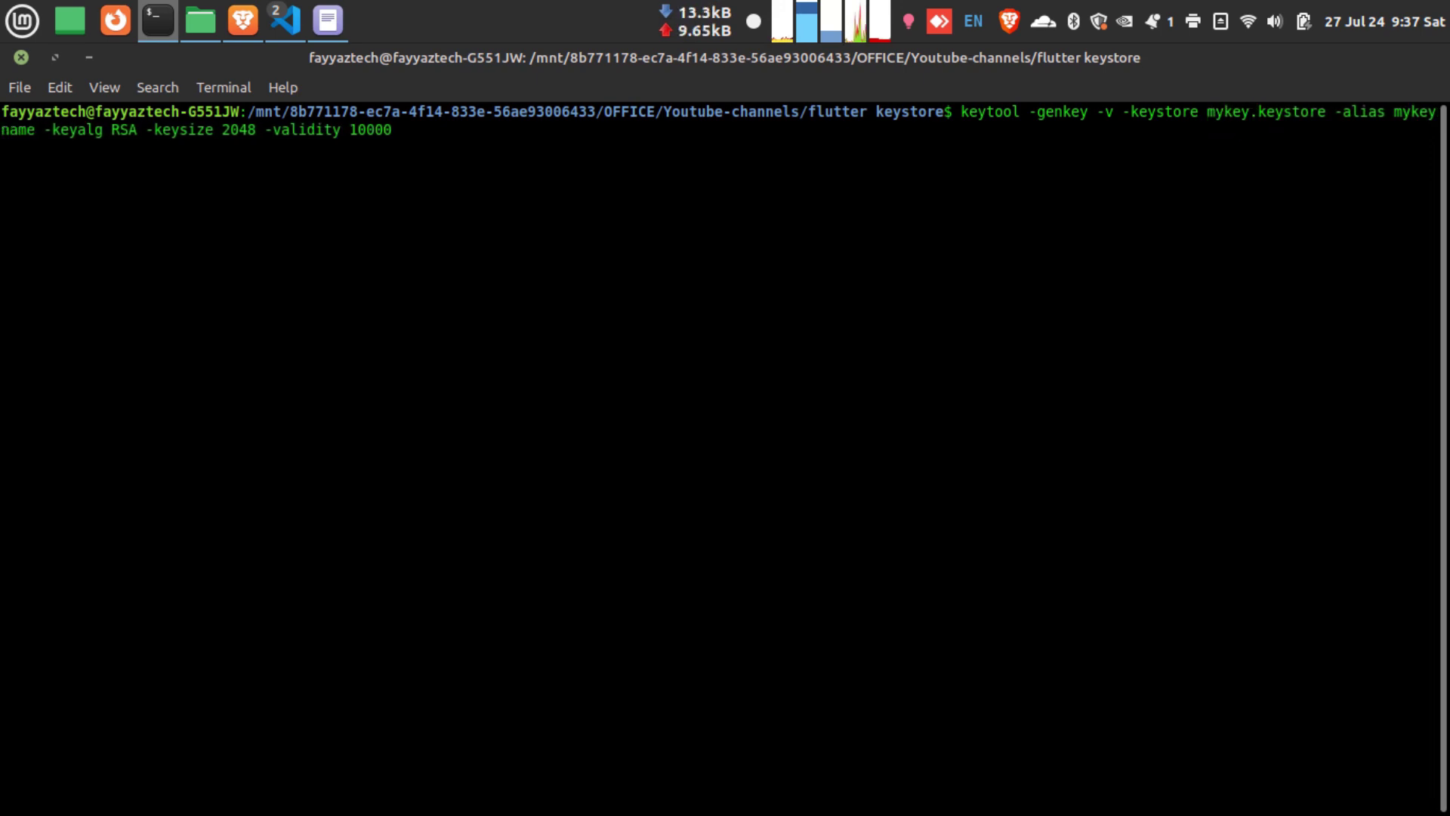
type("file")
key("ctrl+Left")
key("ctrl+Left")
key("ctrl+Left")
key("ctrl+Left")
key("ctrl+Left")
key("ctrl+Left")
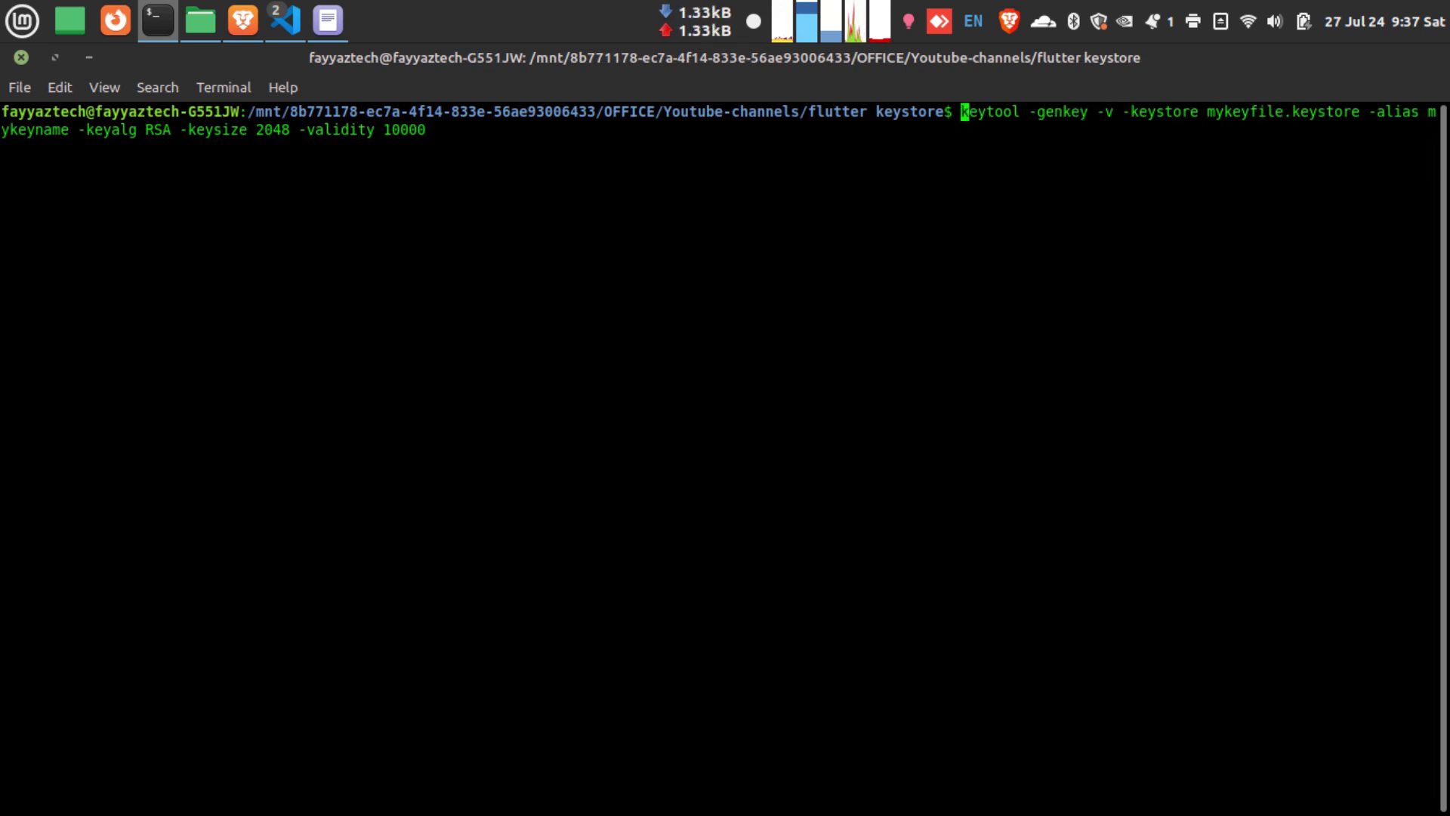
key("ctrl+Right")
key("ctrl+Right")
key("ctrl+Right")
key("ctrl+Right")
key("ctrl+Right")
key("ctrl+Right")
key("ctrl+Right")
key("ctrl+Right")
key("ctrl+Right")
key("ctrl+Right")
key("ctrl+Right")
key("ctrl+Right")
key("ctrl+Right")
key("Return")
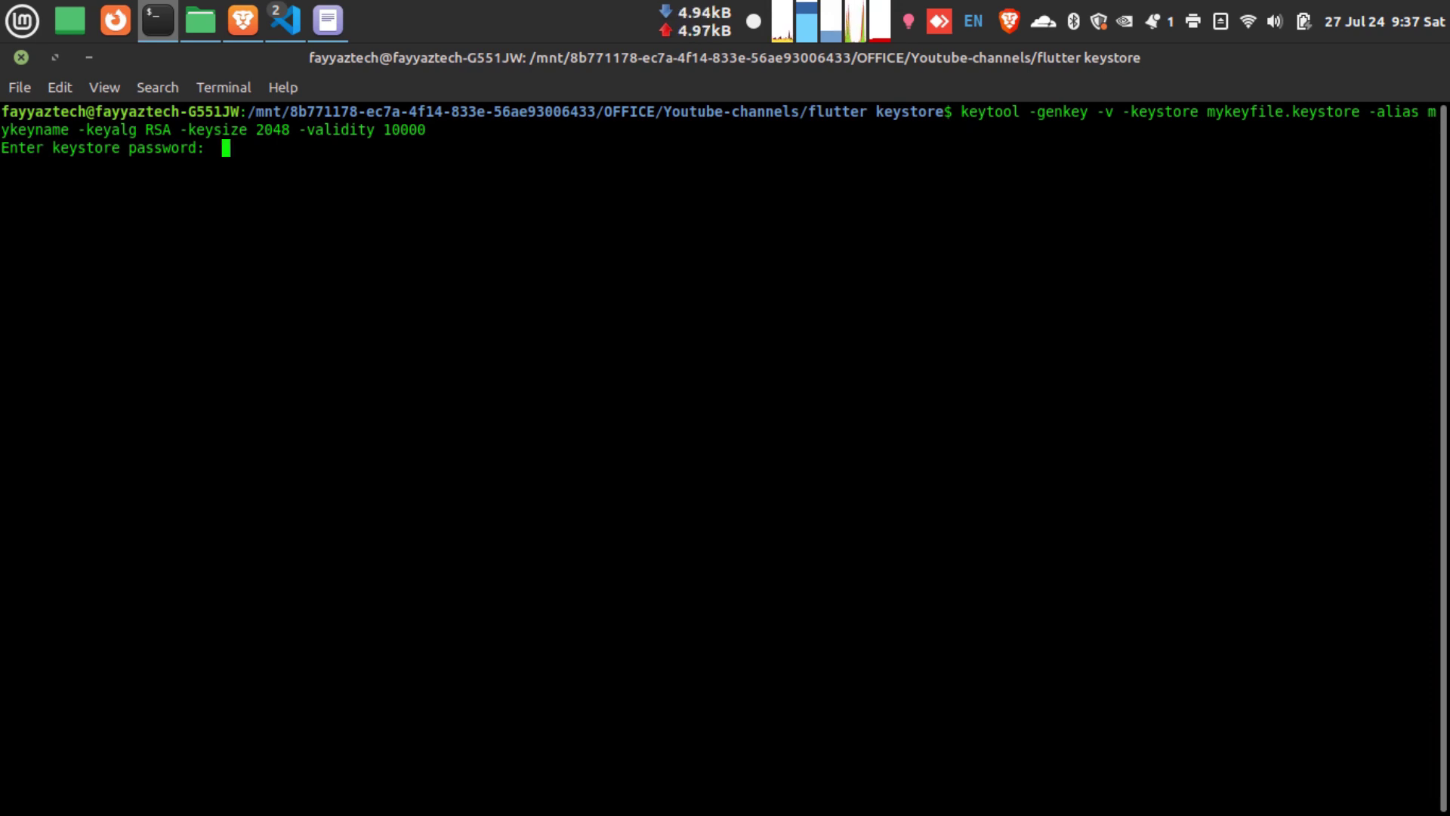
- Set a keystore password of at least six characters and confirm it
key("Return")
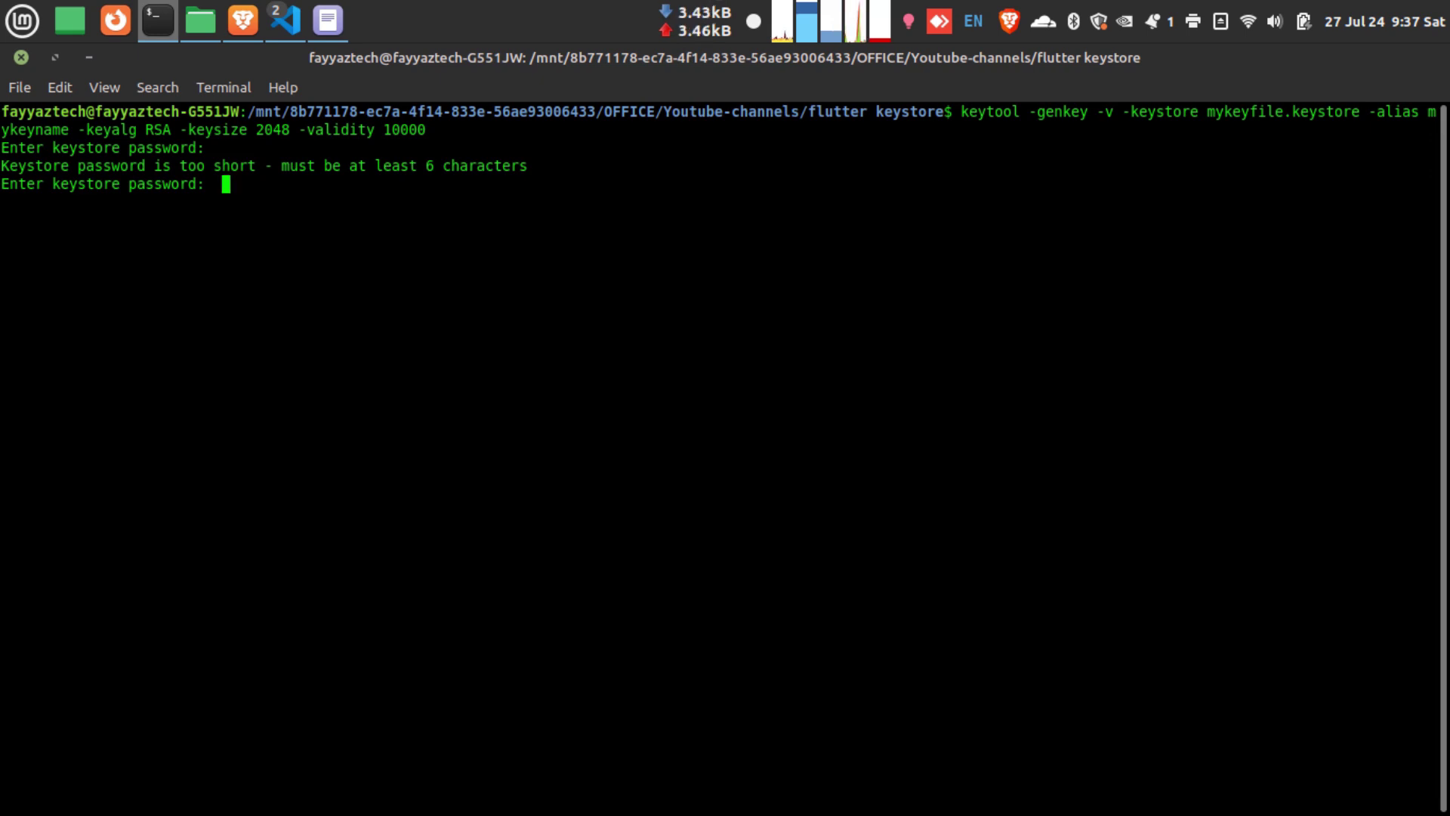
key("Return")
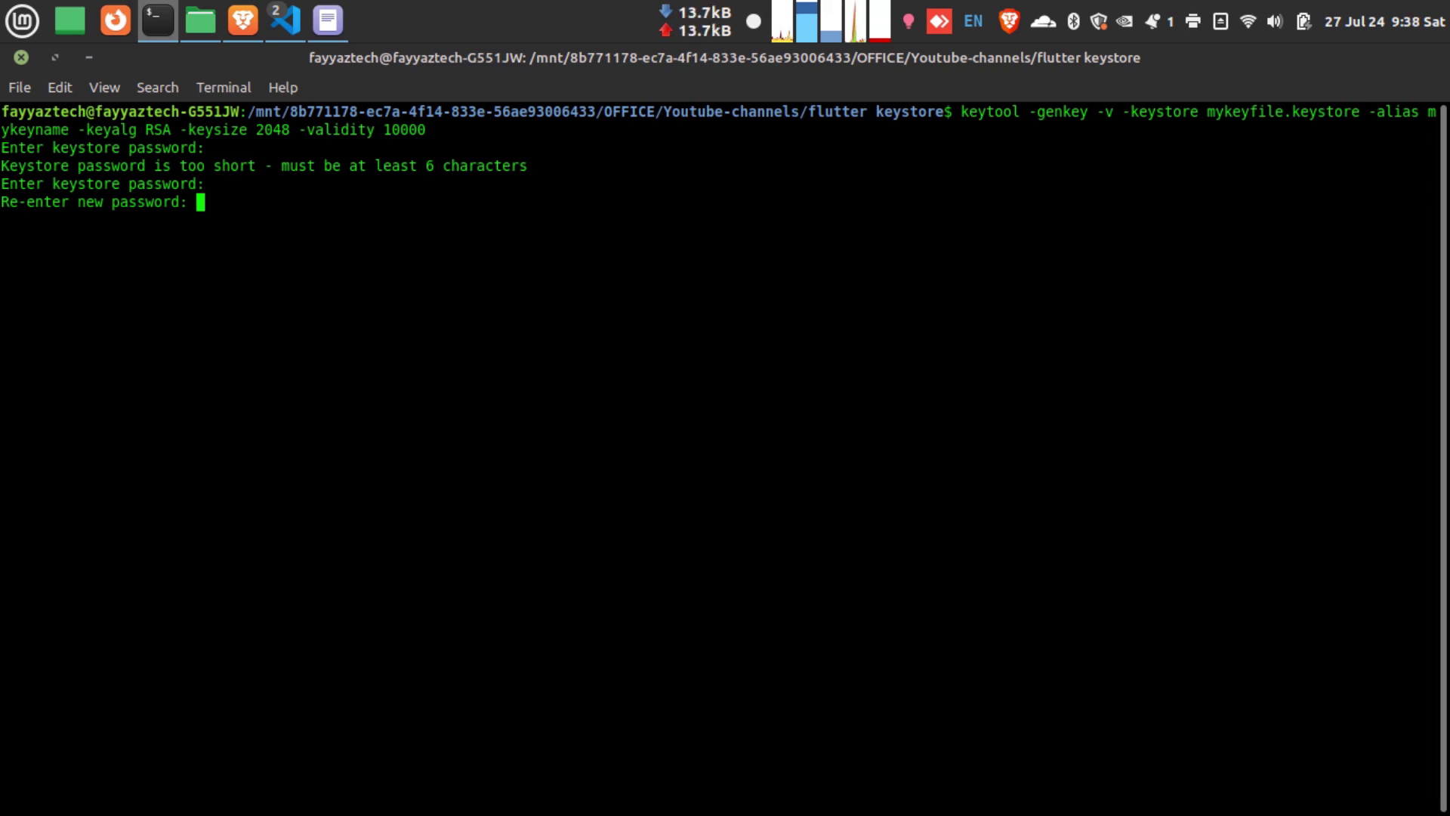
key("Return")
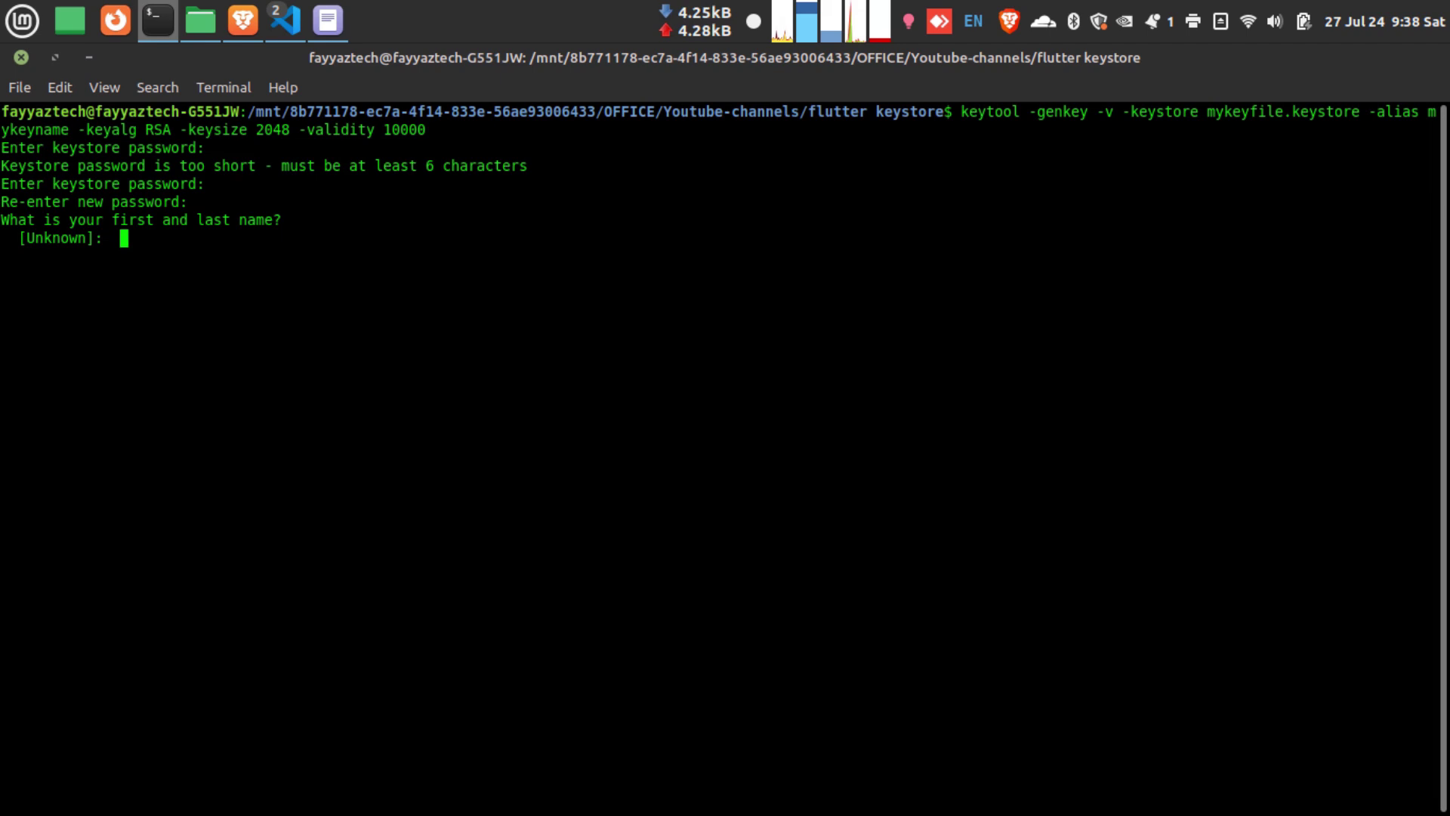
type("first name")
- Enter name, unit, organization xyz, city buldhana, state maharashtra, country IN, and confirm
key("Return")
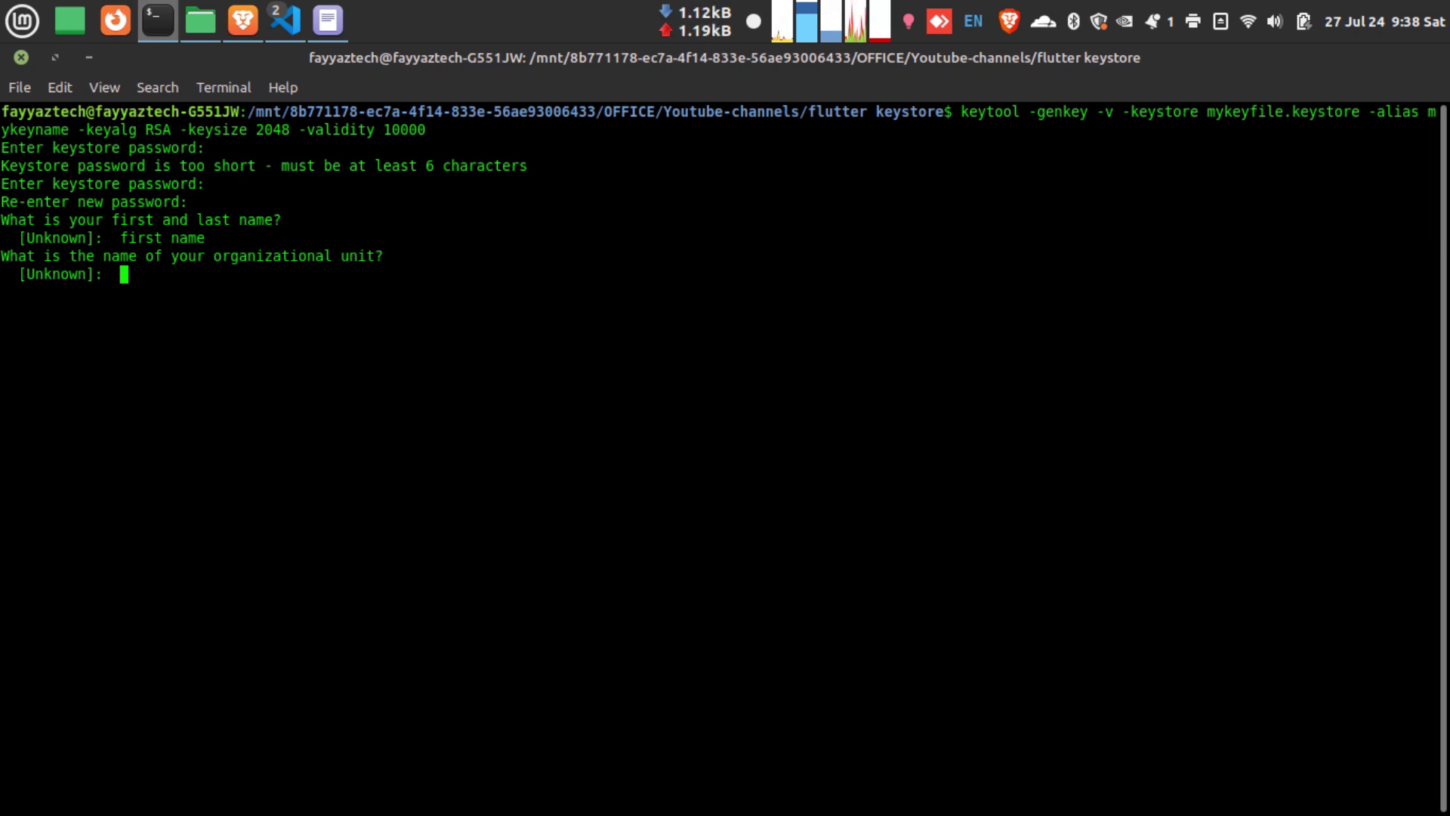
type("last name")
key("Return")
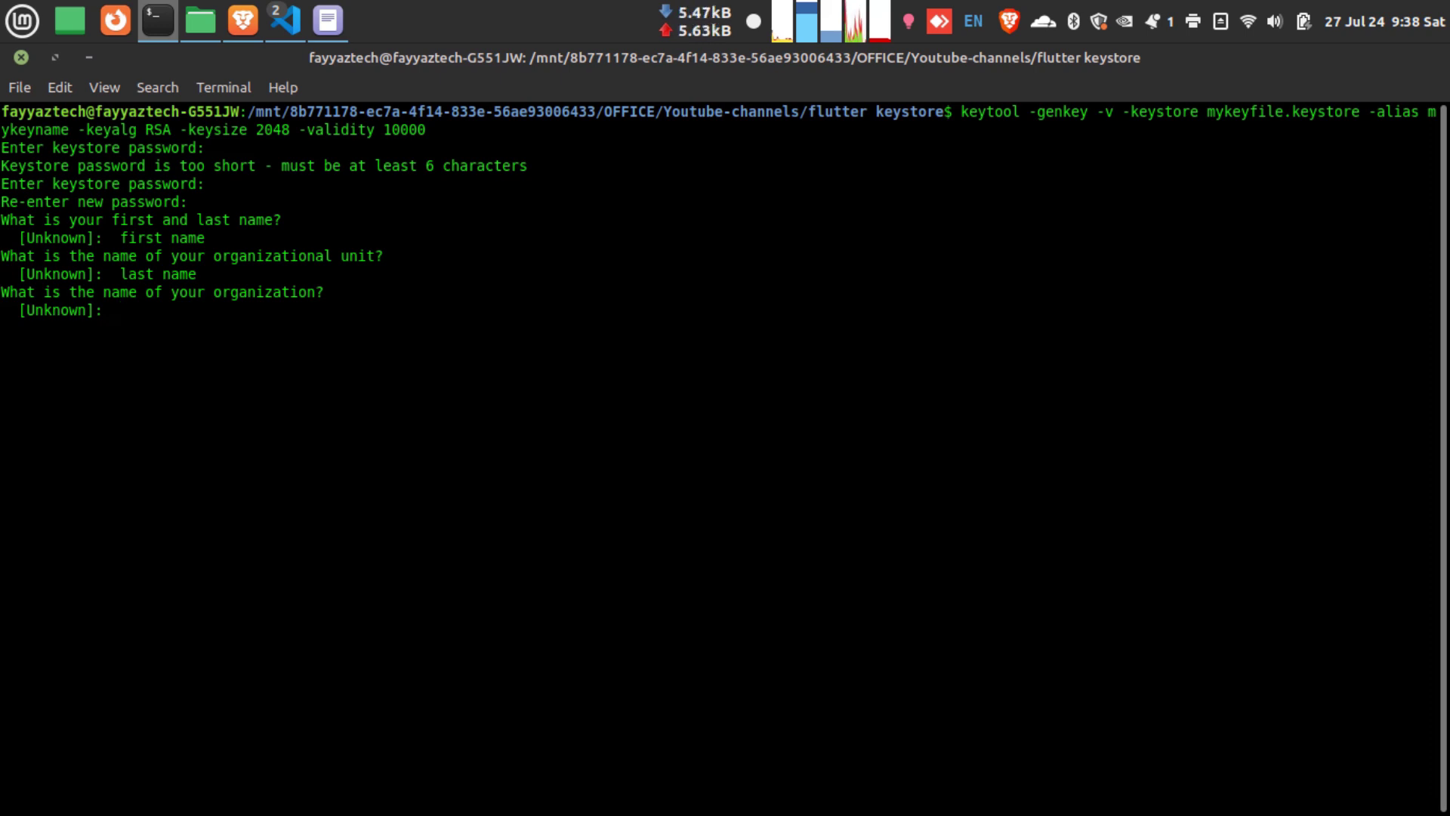
type("xyz")
key("Return")
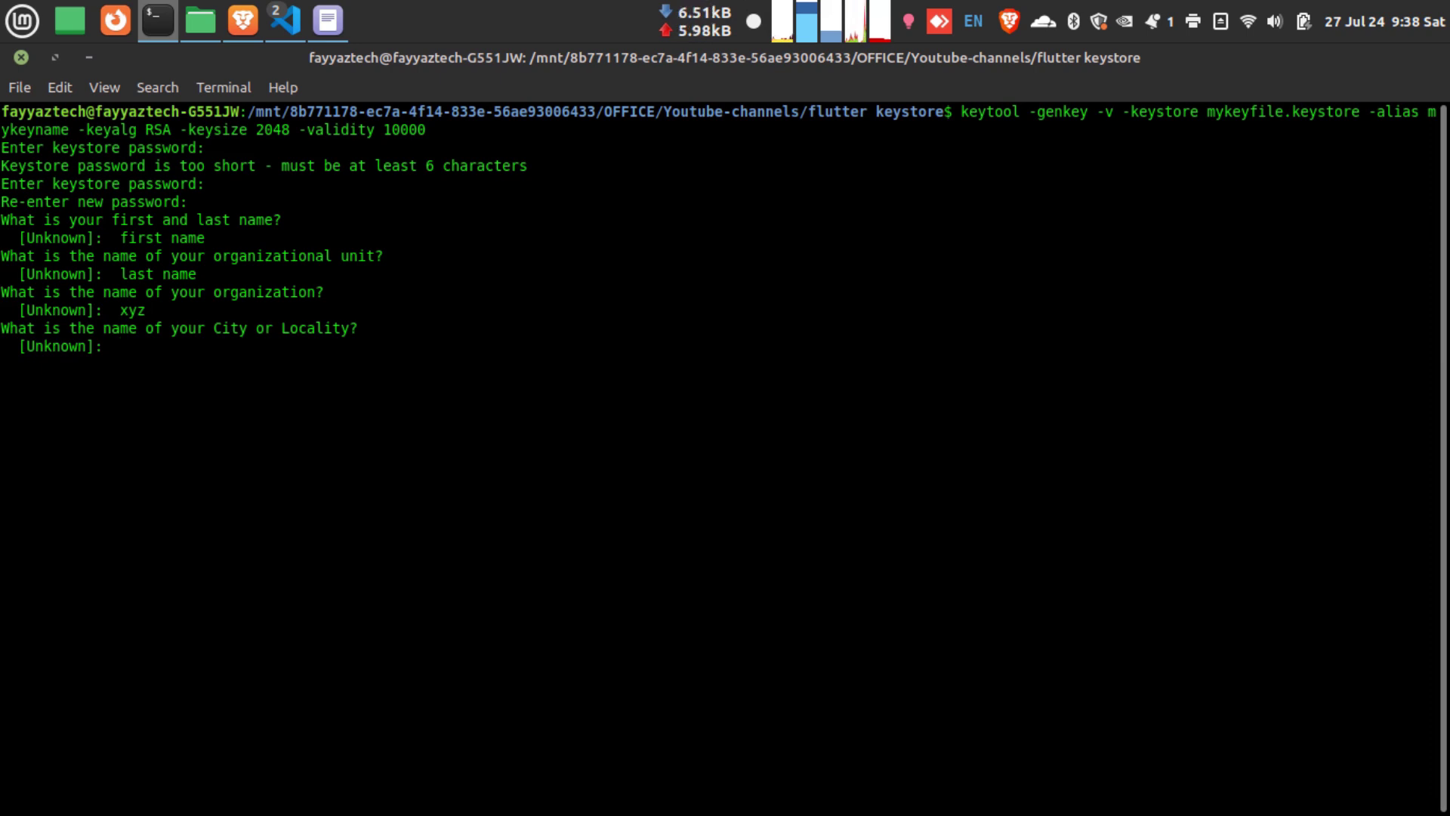
type("buldhana")
key("Return")
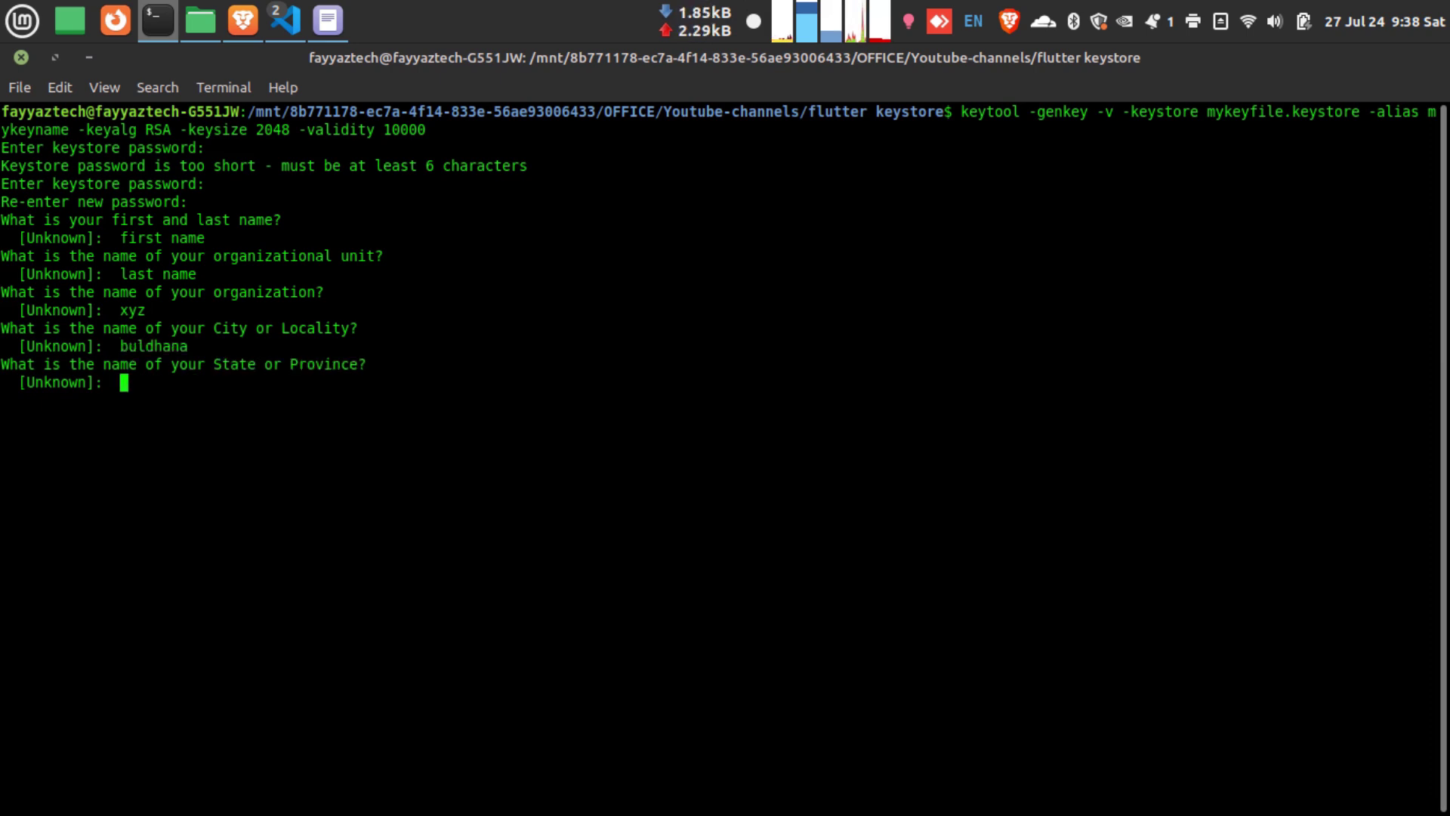
type("maha")
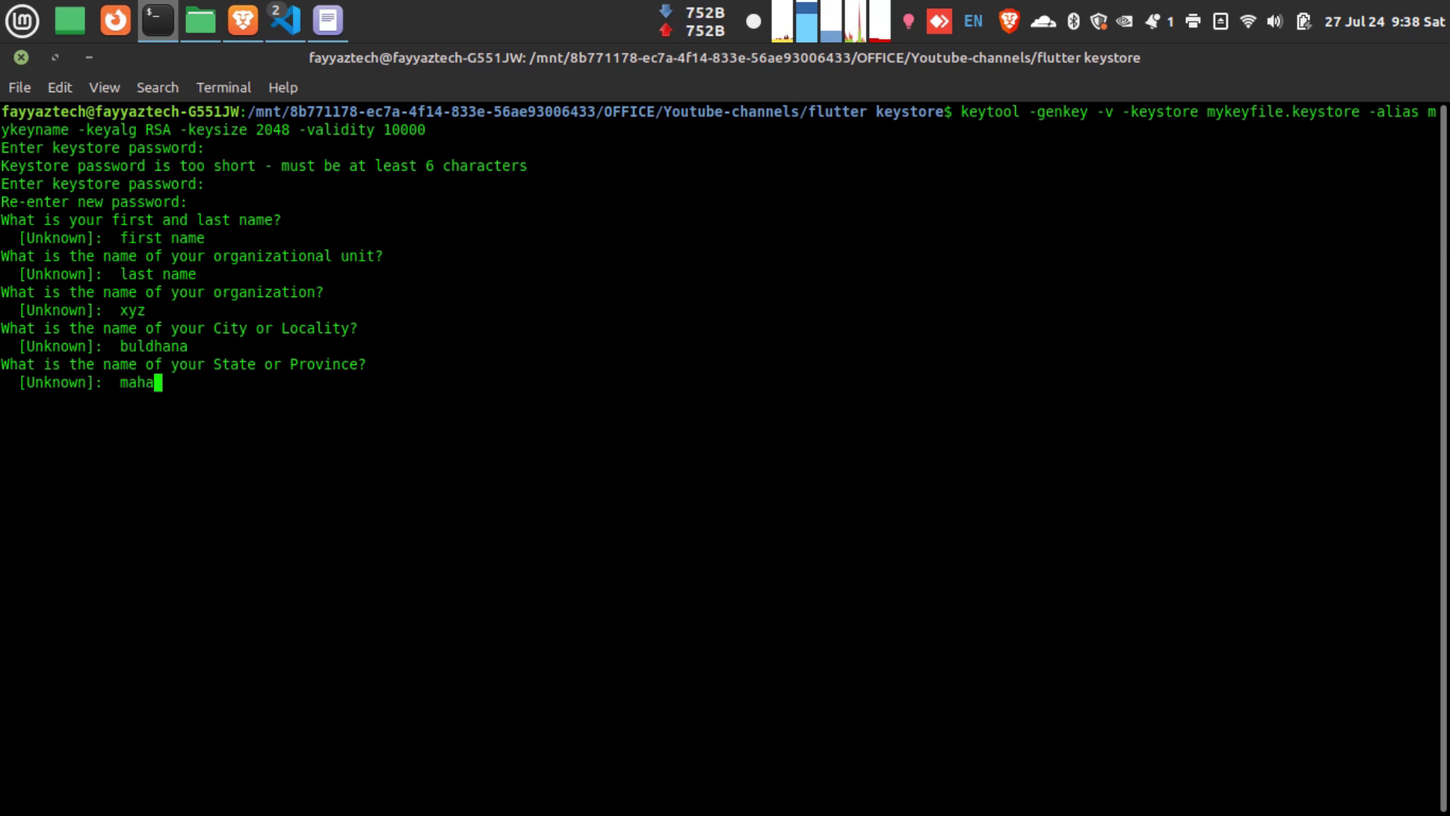
type("rashtra")
key("Return")
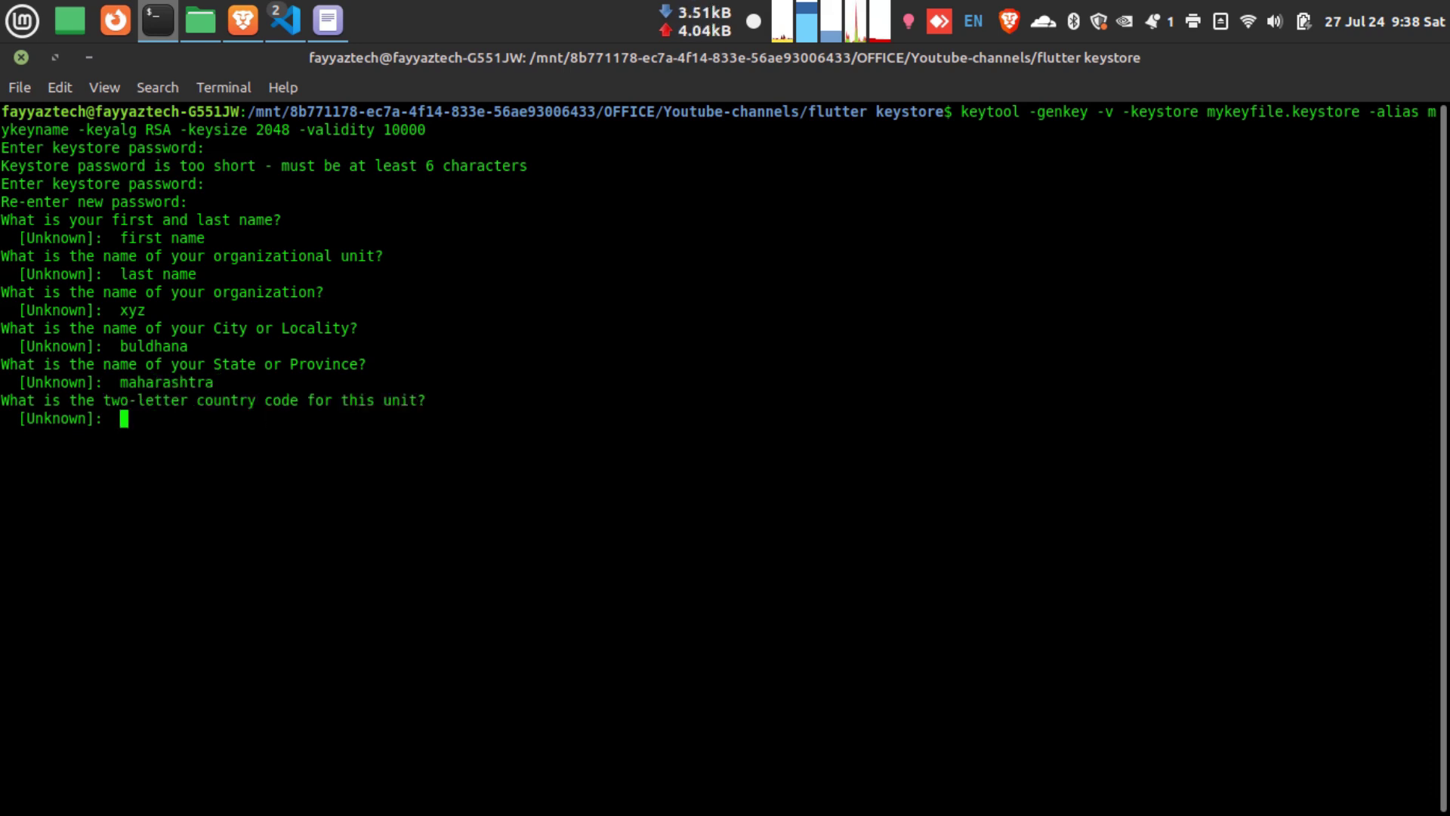
type("IN")
key("Return")
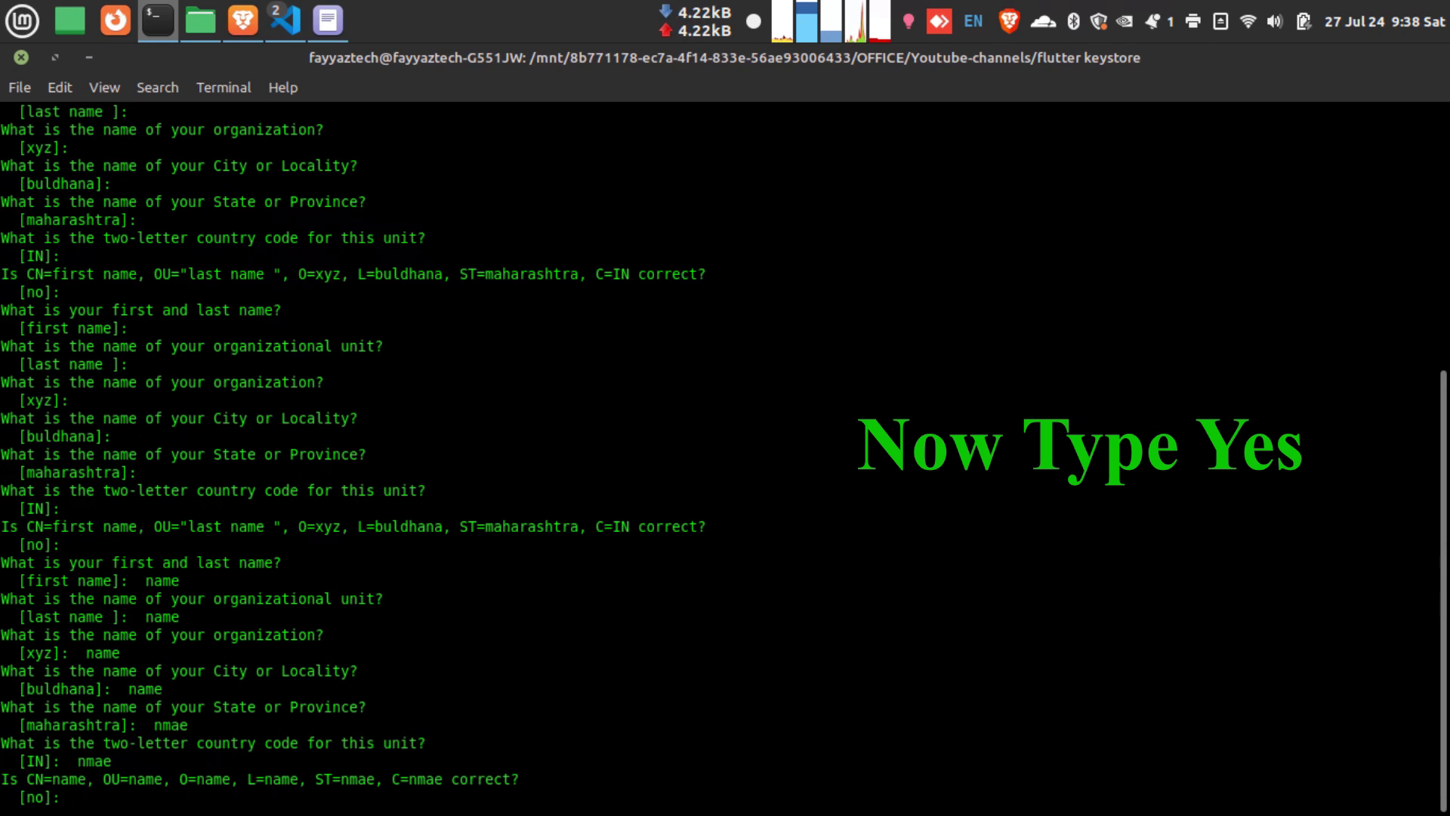
type("yes")
key("Return")
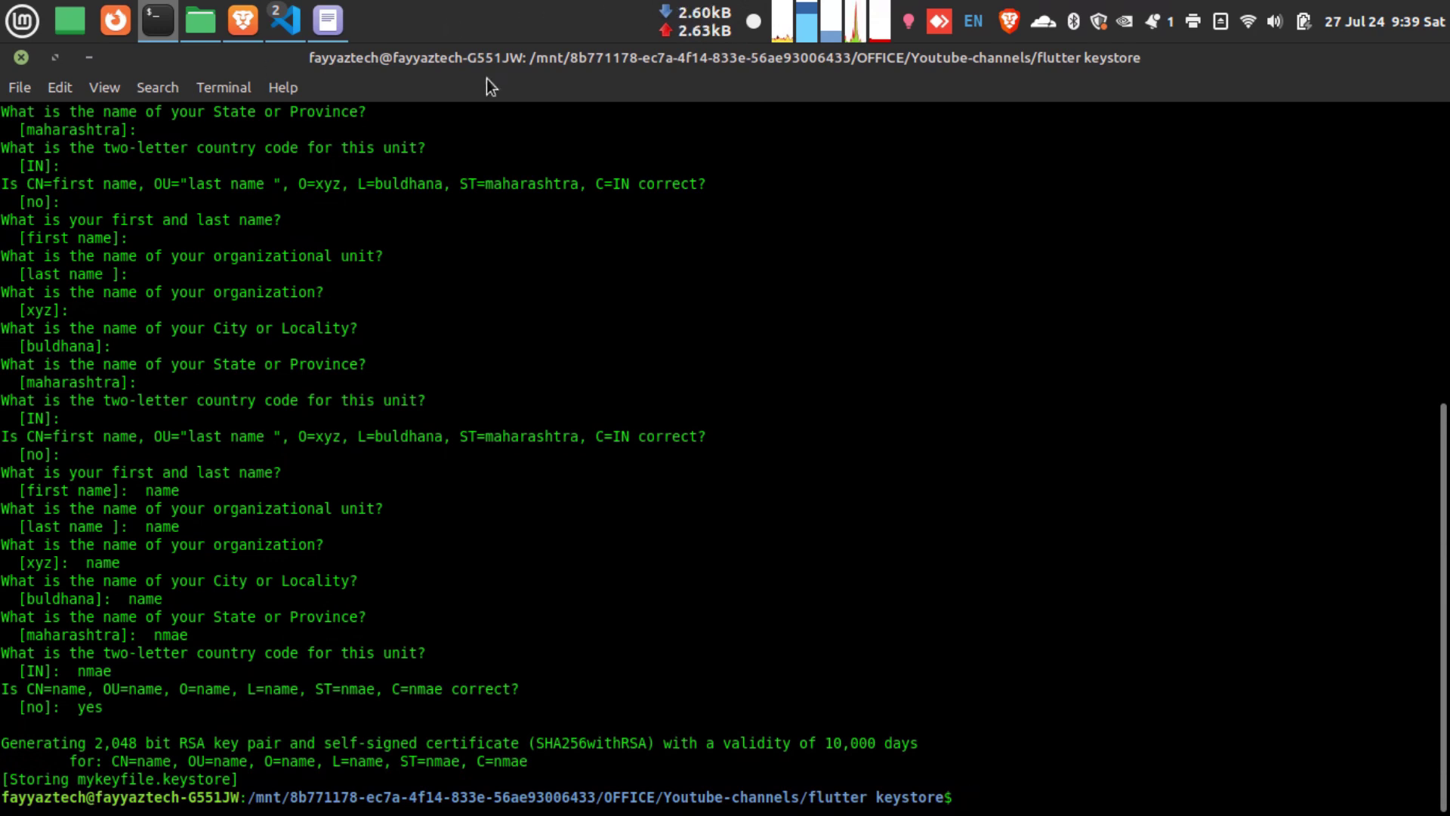
- Close the terminal and copy mykeyfile.keystore from Nemo's flutter keystore folder
left_click(21, 58)
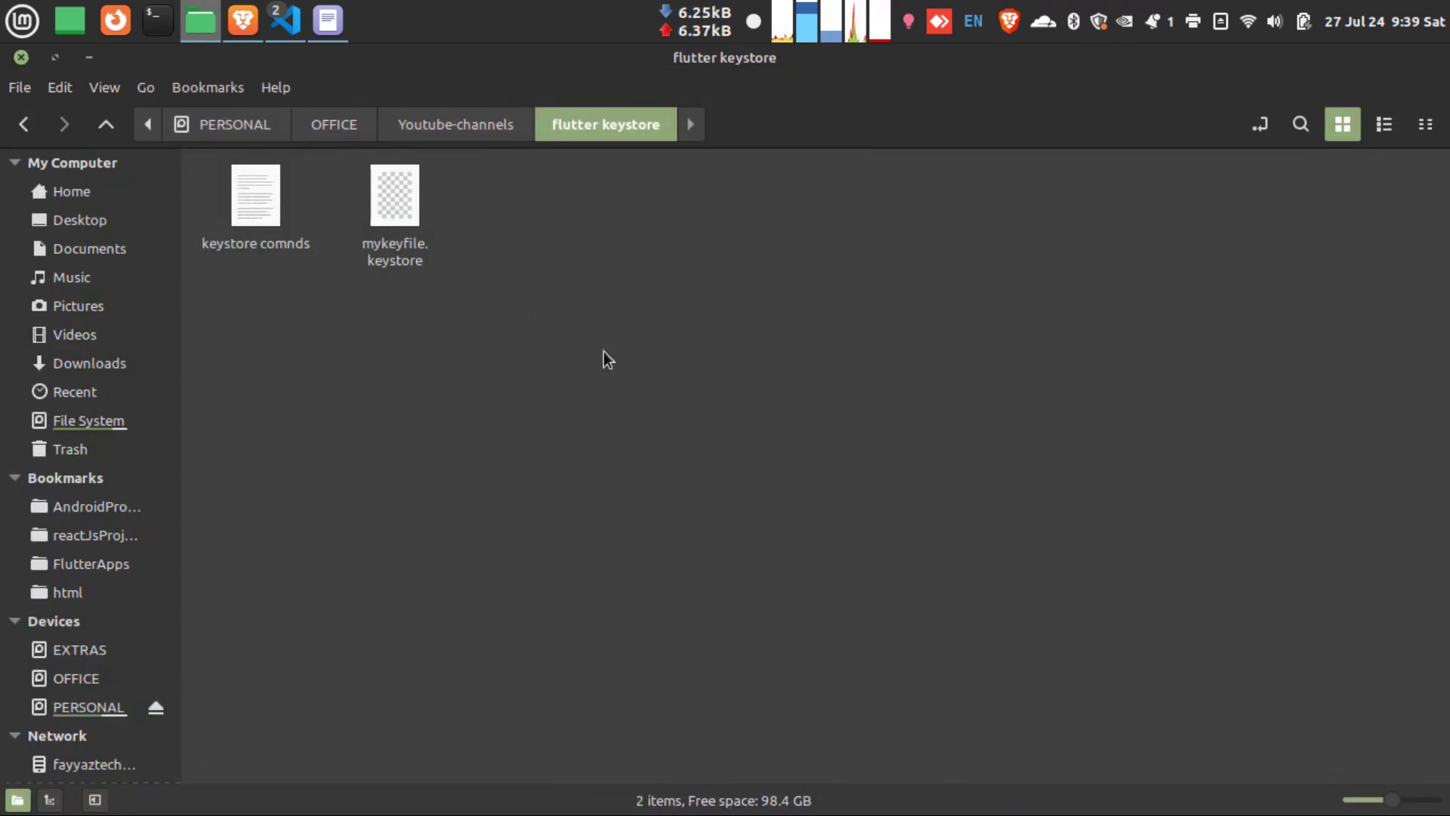
left_click(387, 176)
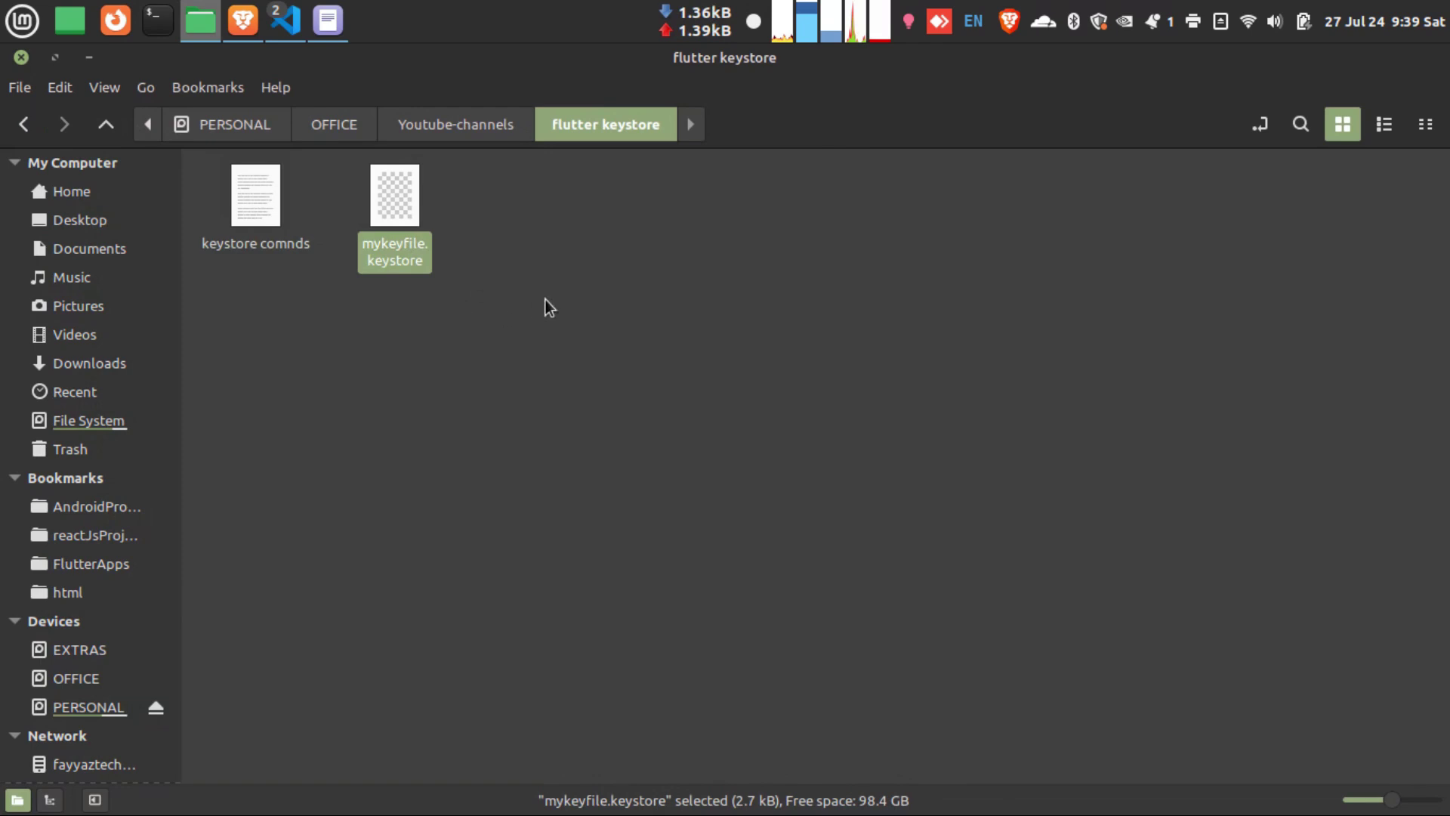
mouse_move(546, 299)
left_mouse_down()
mouse_move(347, 149)
mouse_move(394, 244)
left_mouse_up()
left_click(465, 293)
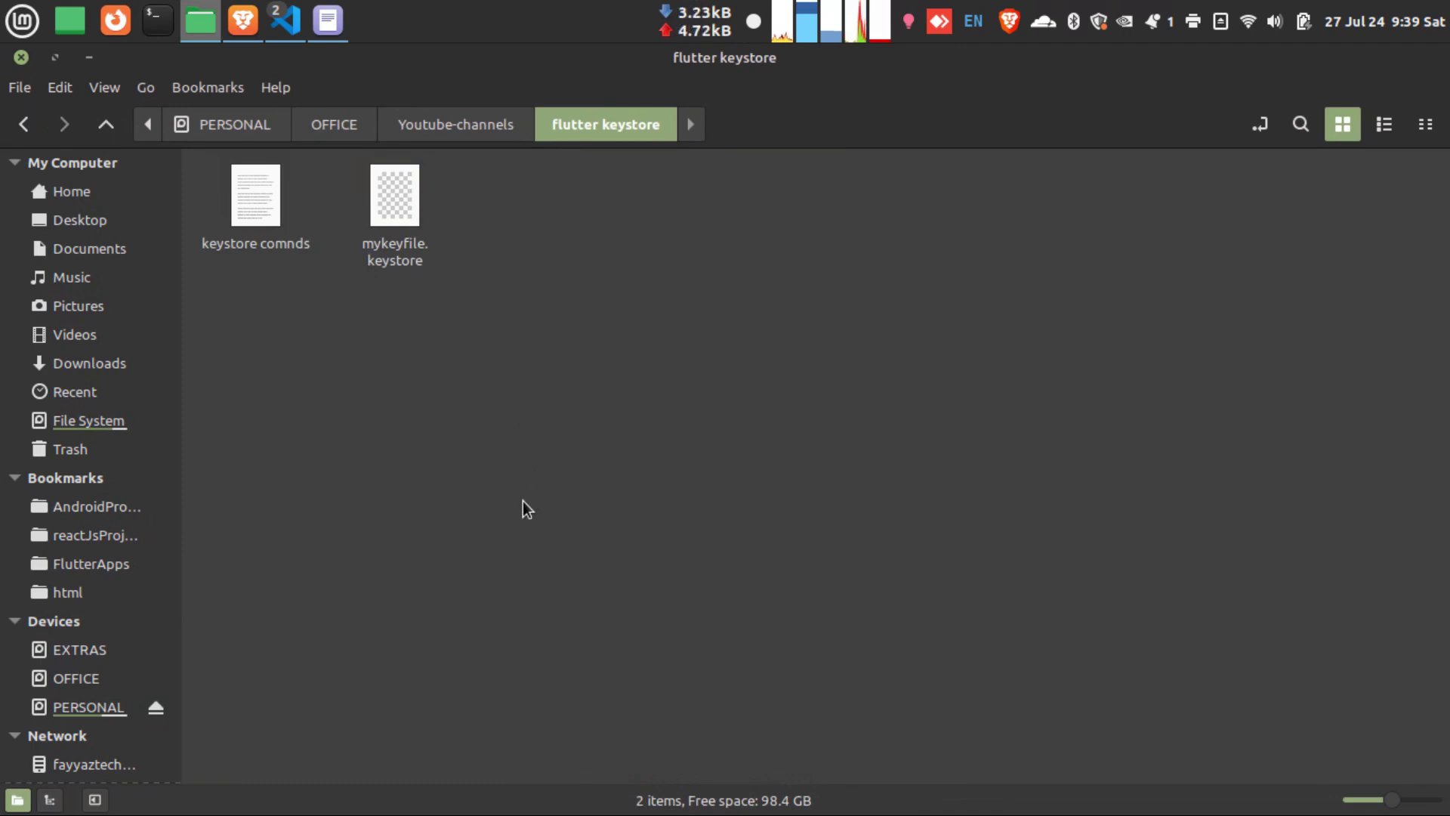
left_click(404, 223)
right_click(405, 224)
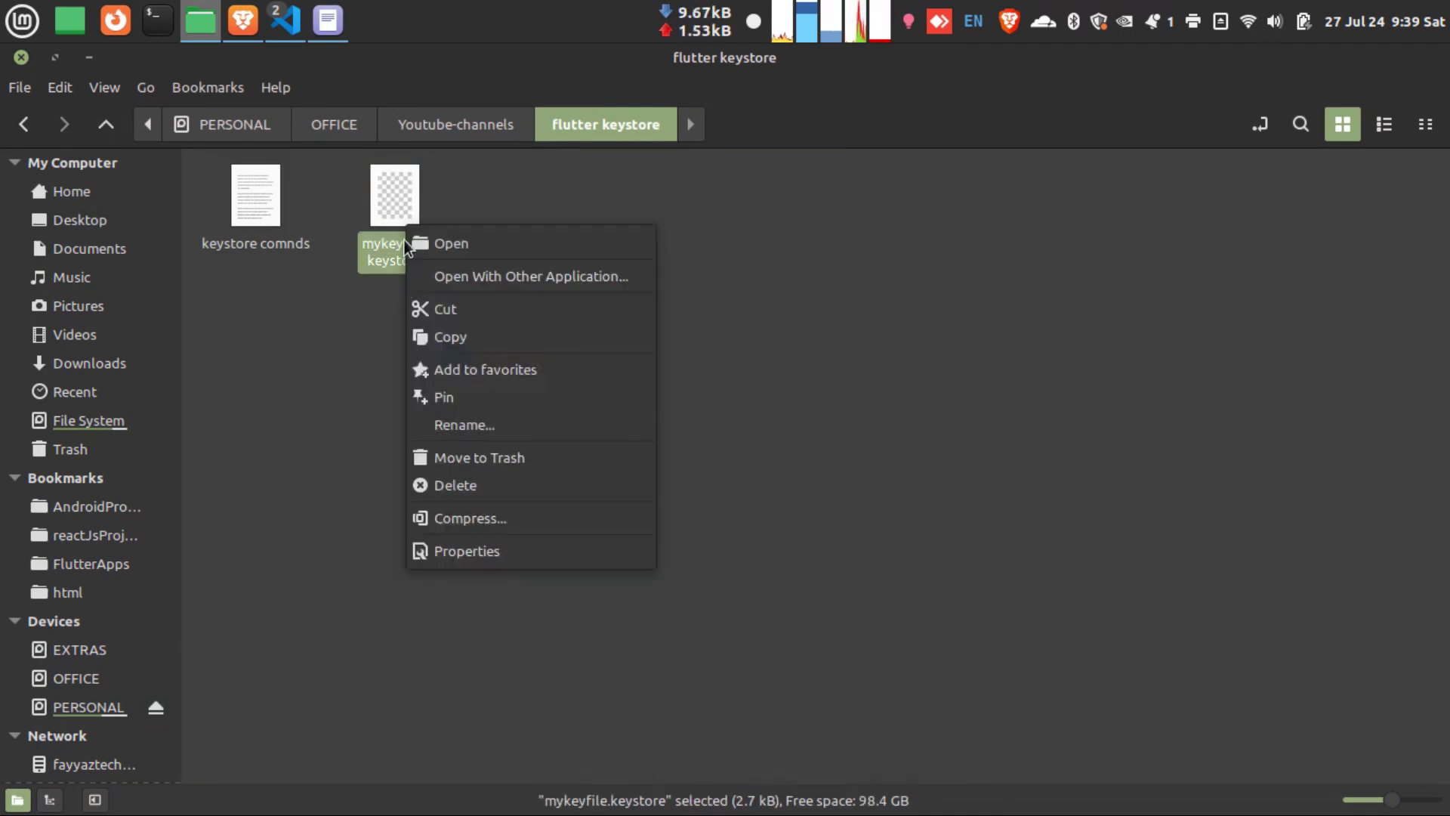
left_click(479, 348)
left_click(809, 447)
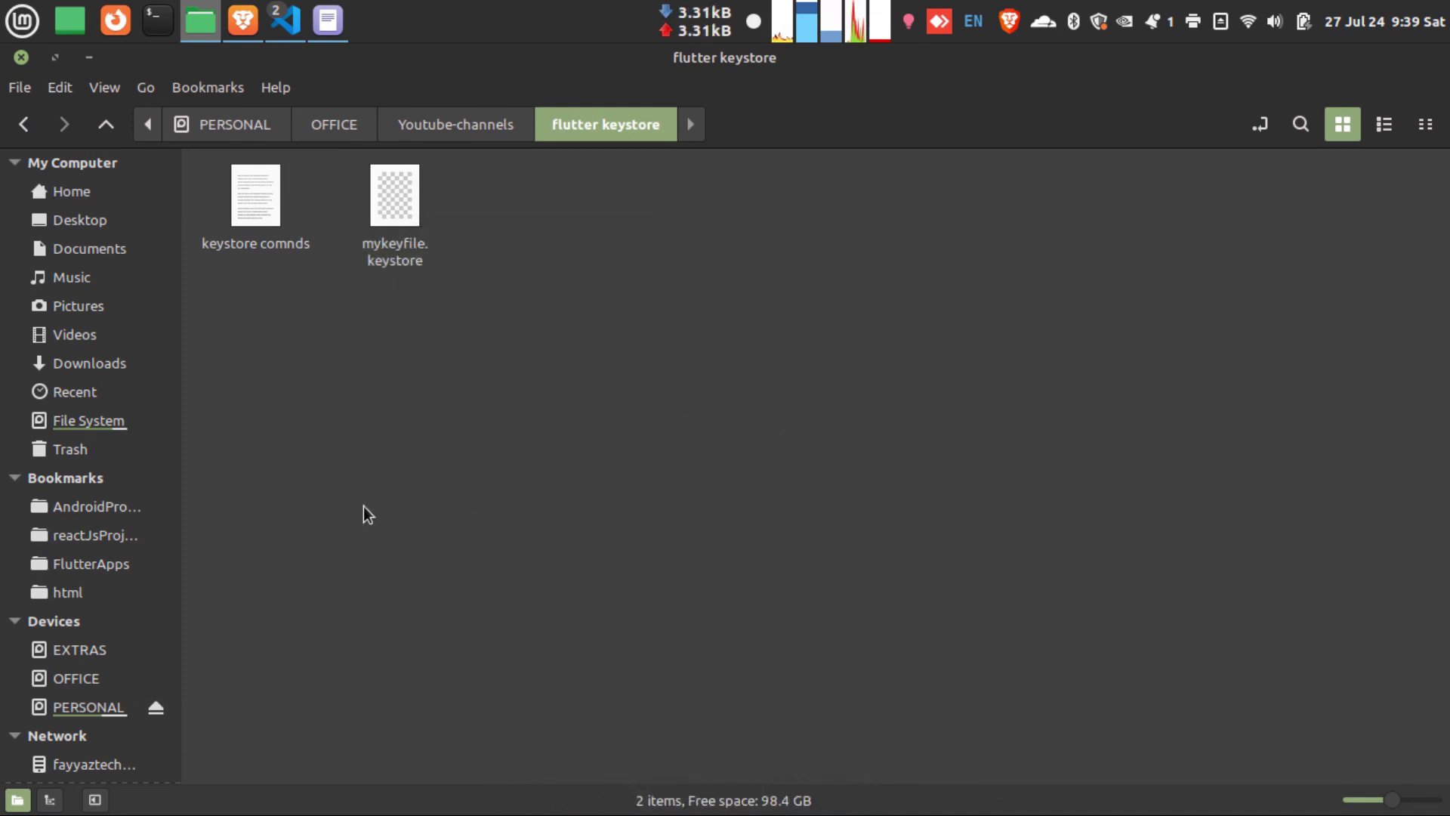
- Navigate from FlutterApps into mellow > android > app > cert
left_click(122, 569)
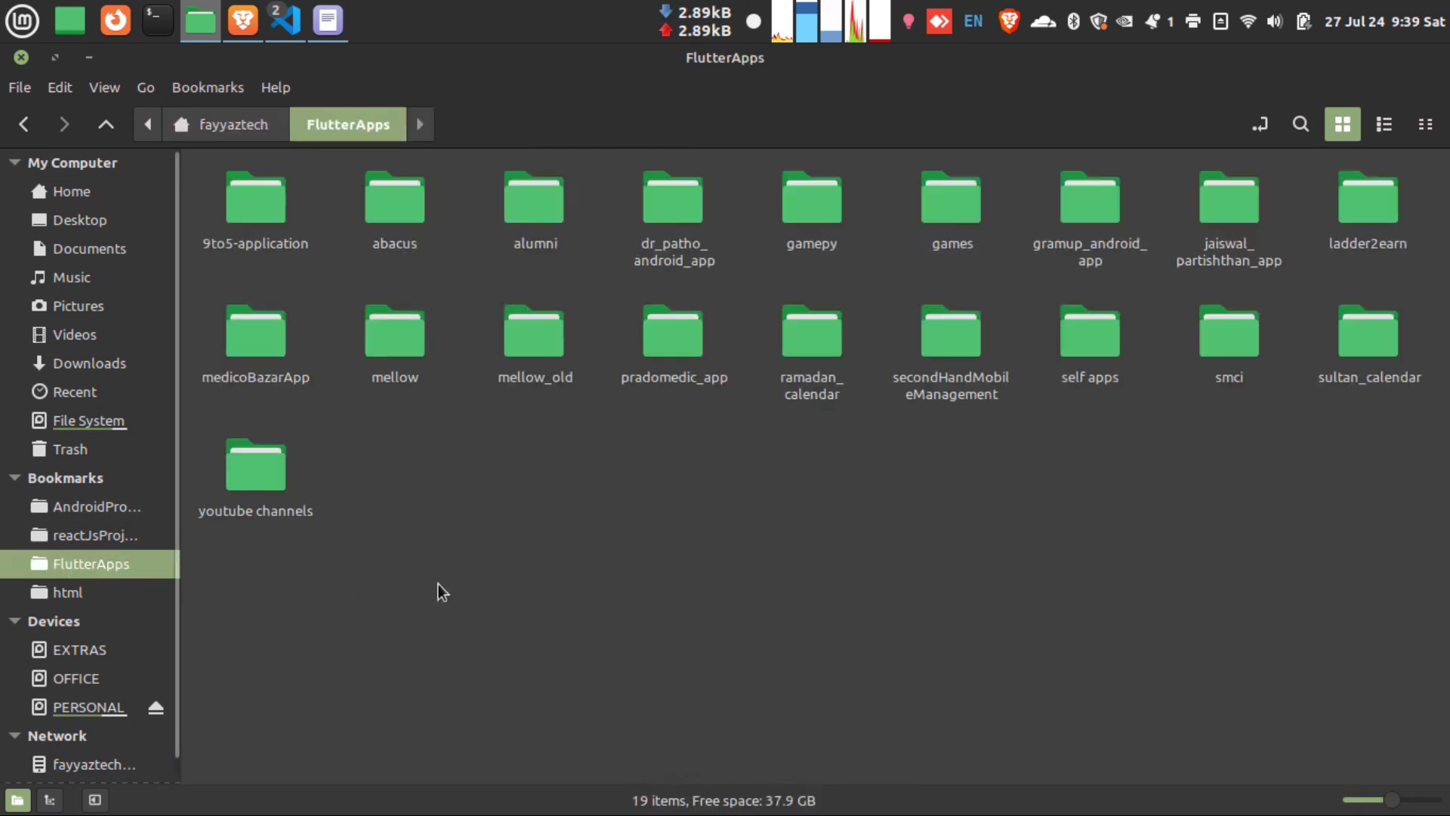
double_click(395, 330)
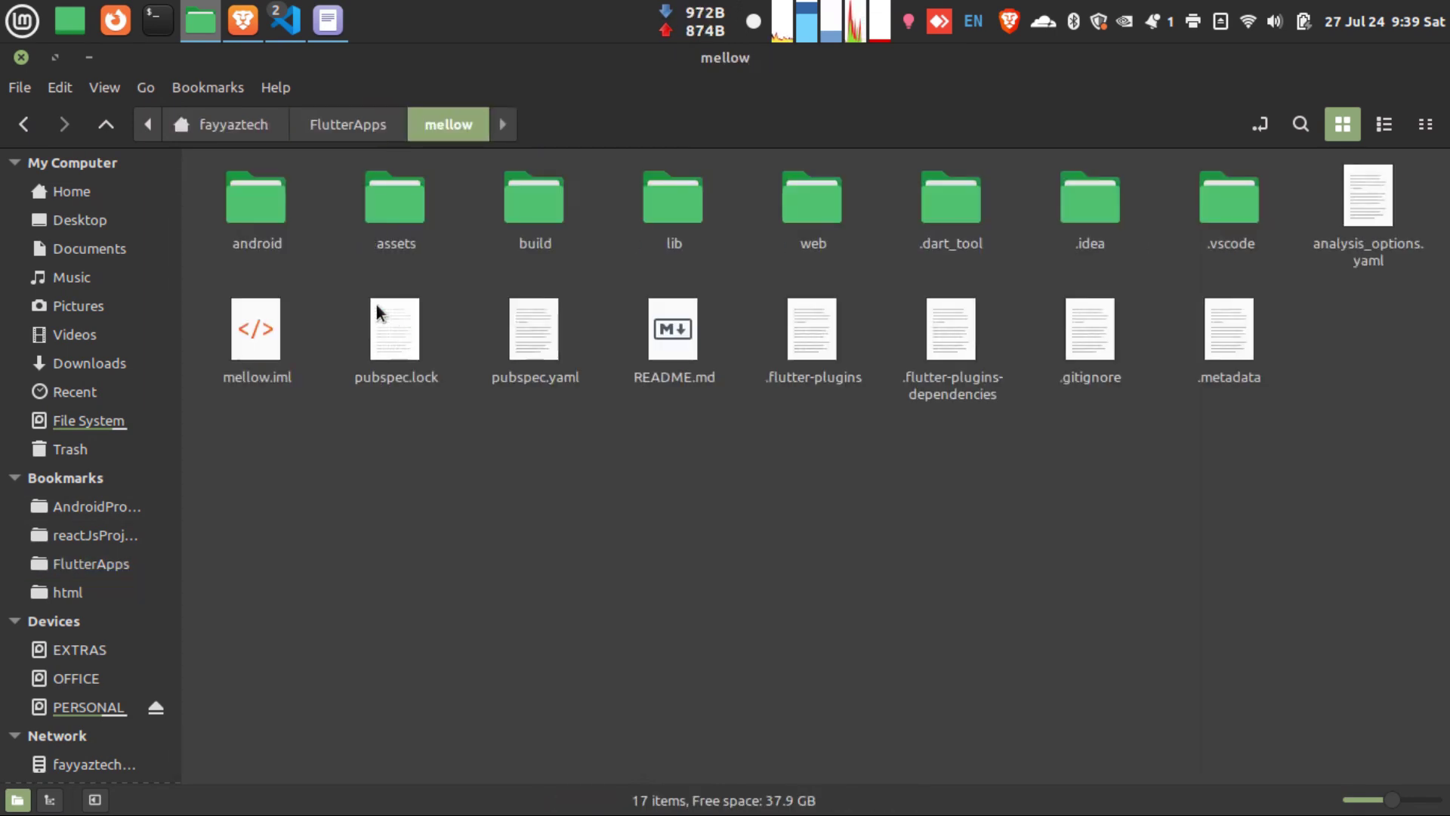
double_click(255, 204)
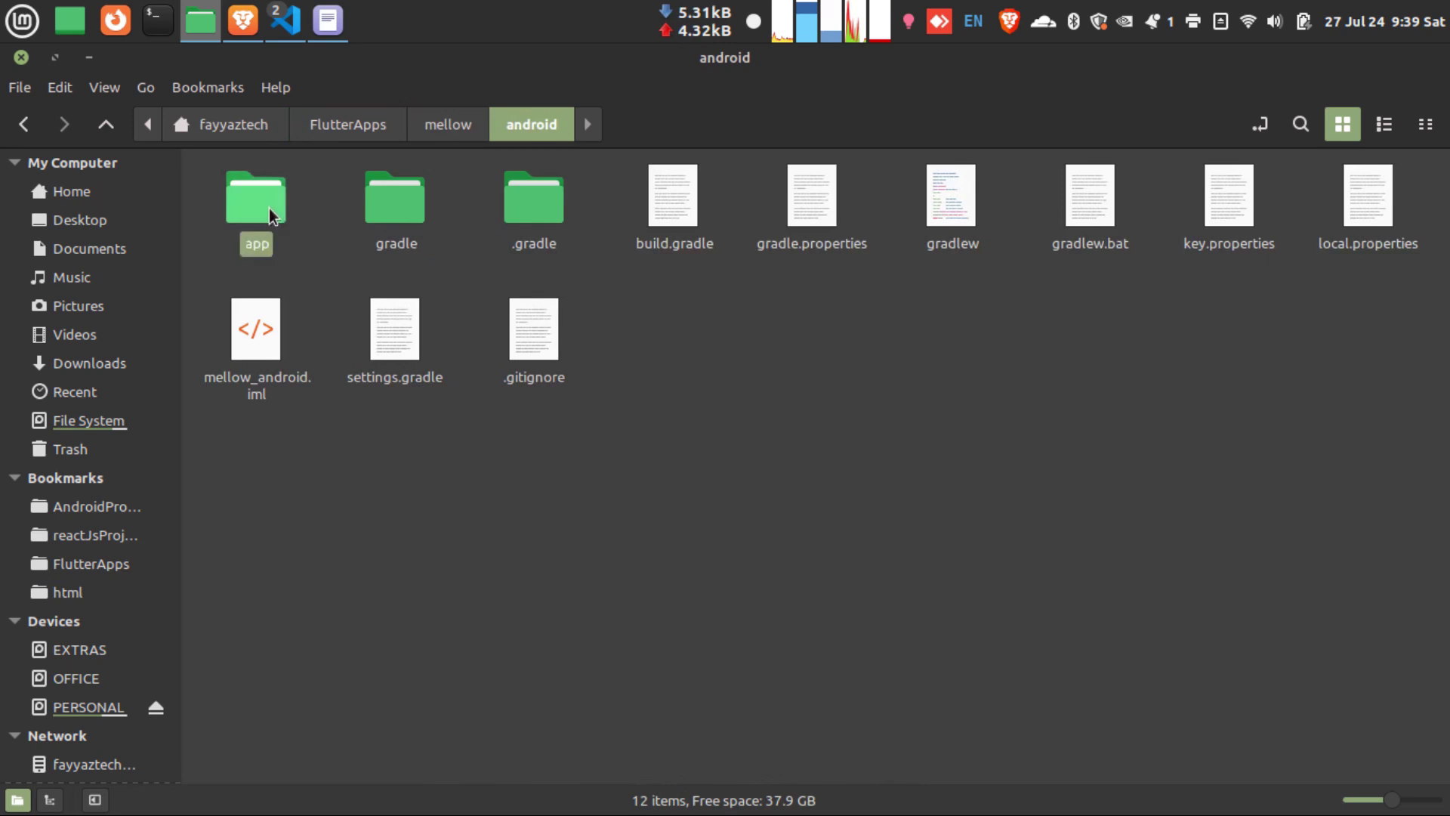
double_click(268, 208)
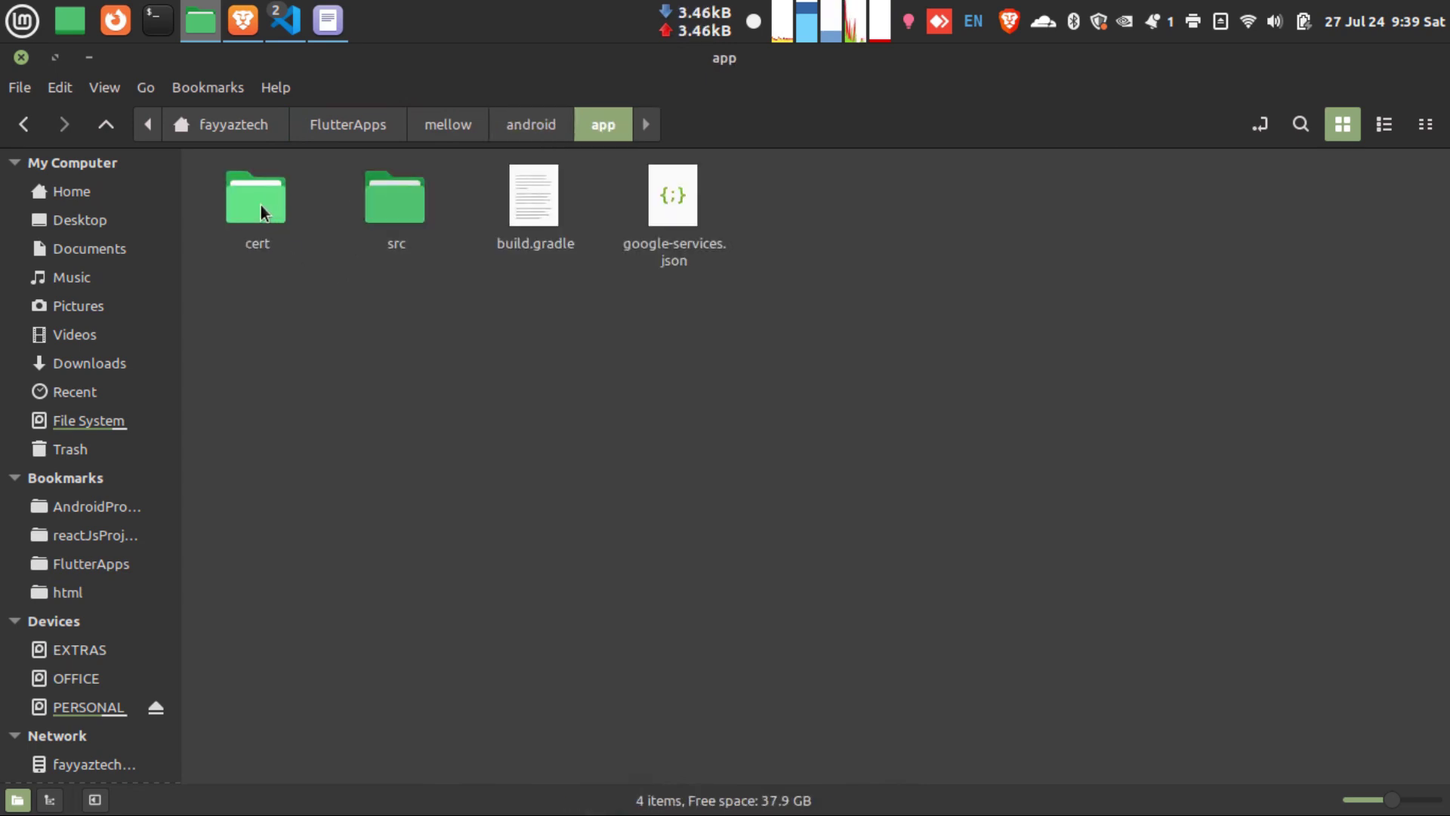
double_click(262, 205)
- Inspect key.jks and upload_certificate.pem, then return to android and select key.properties
left_click(262, 205)
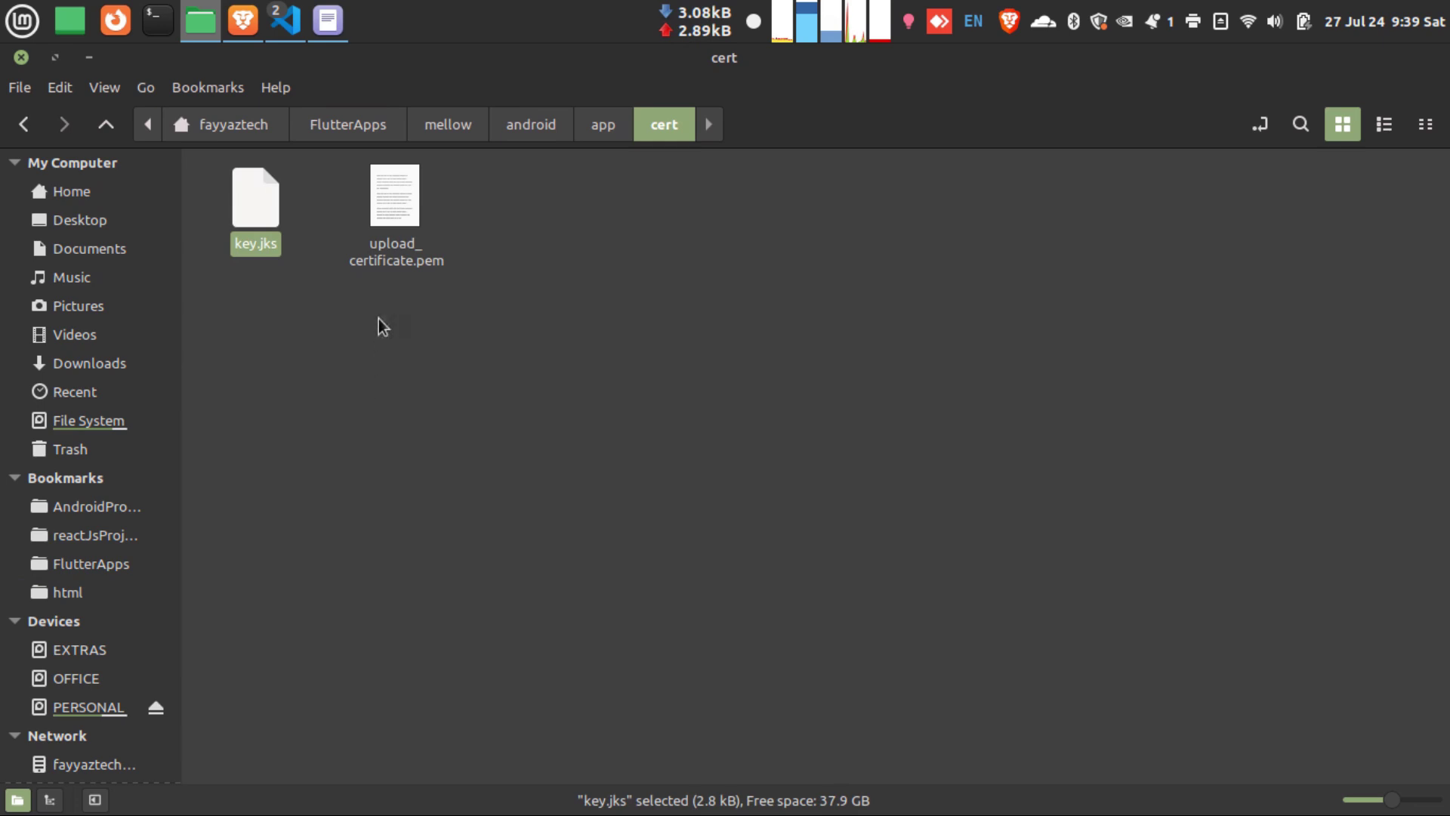
left_click(391, 221)
left_click(390, 373)
left_click(244, 221)
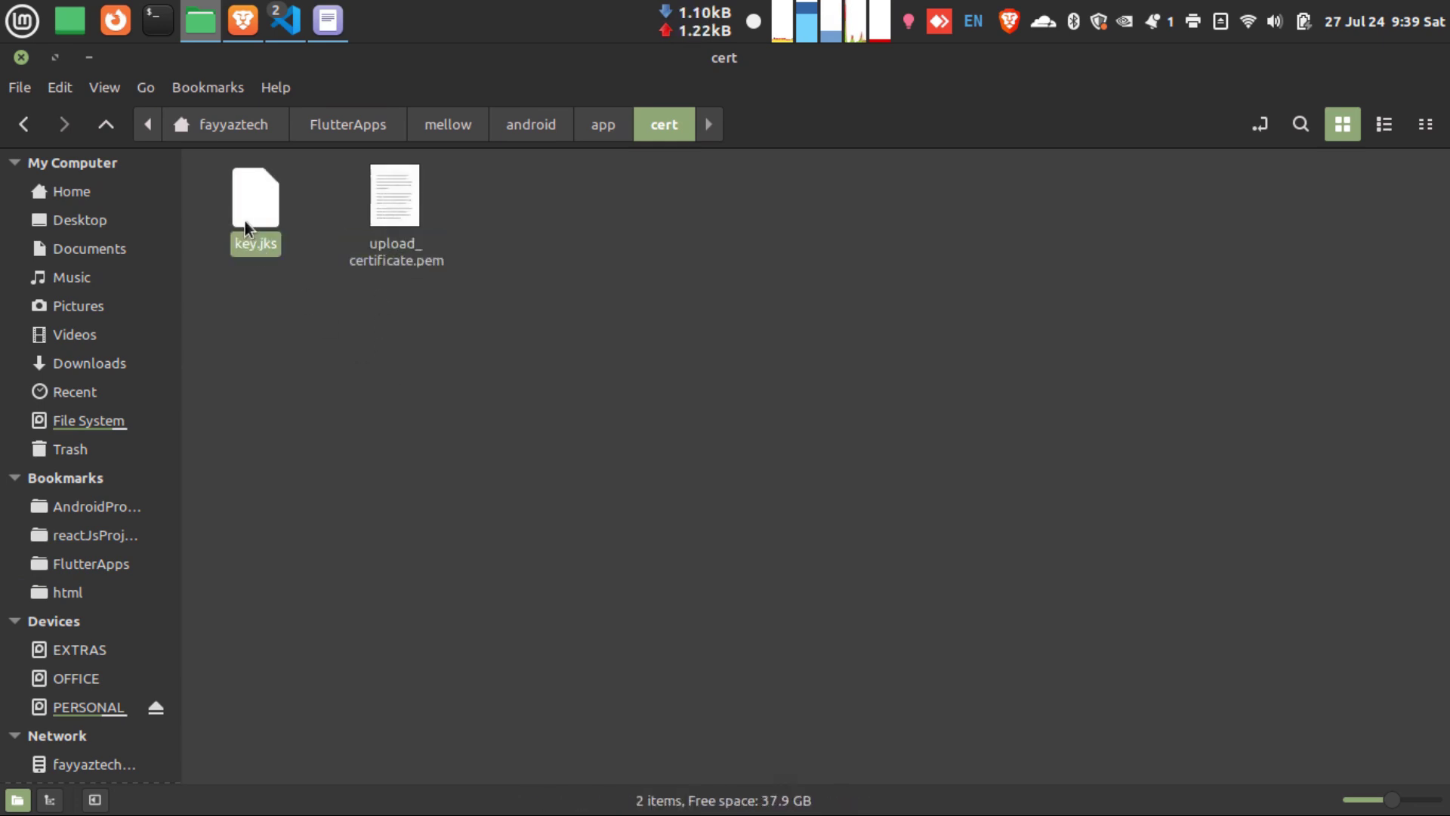
left_click(605, 127)
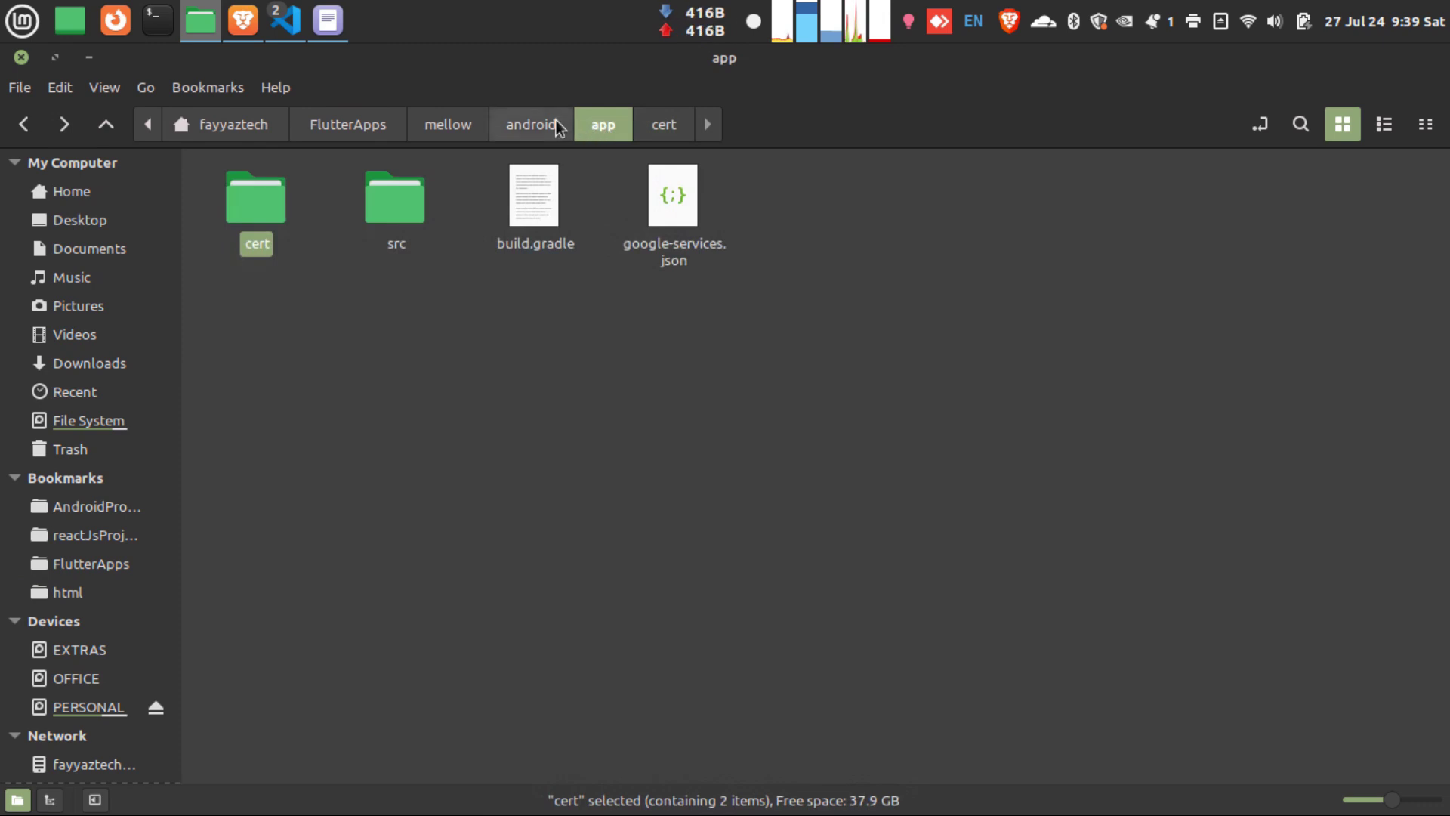
left_click(532, 126)
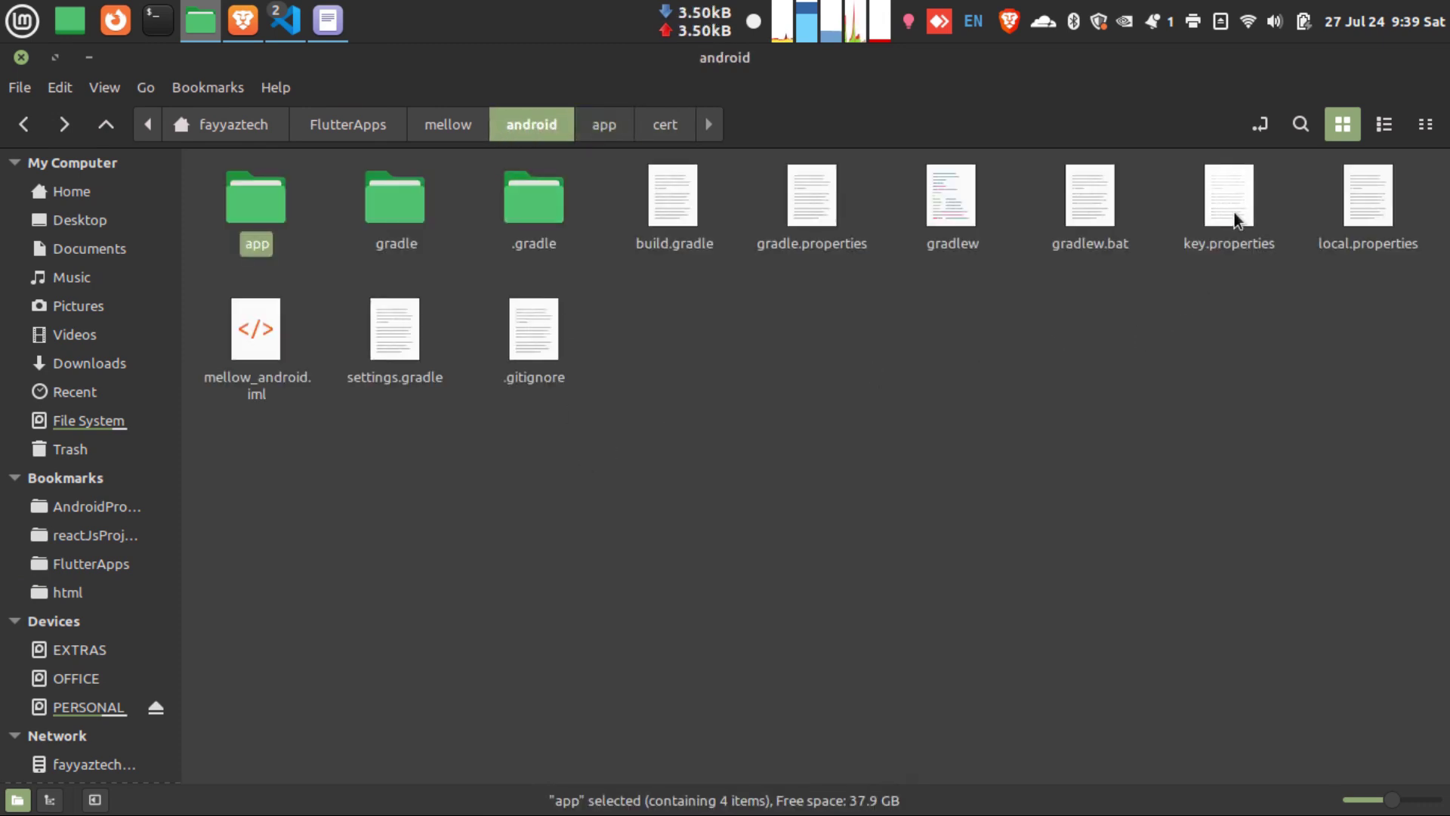
left_click(1237, 219)
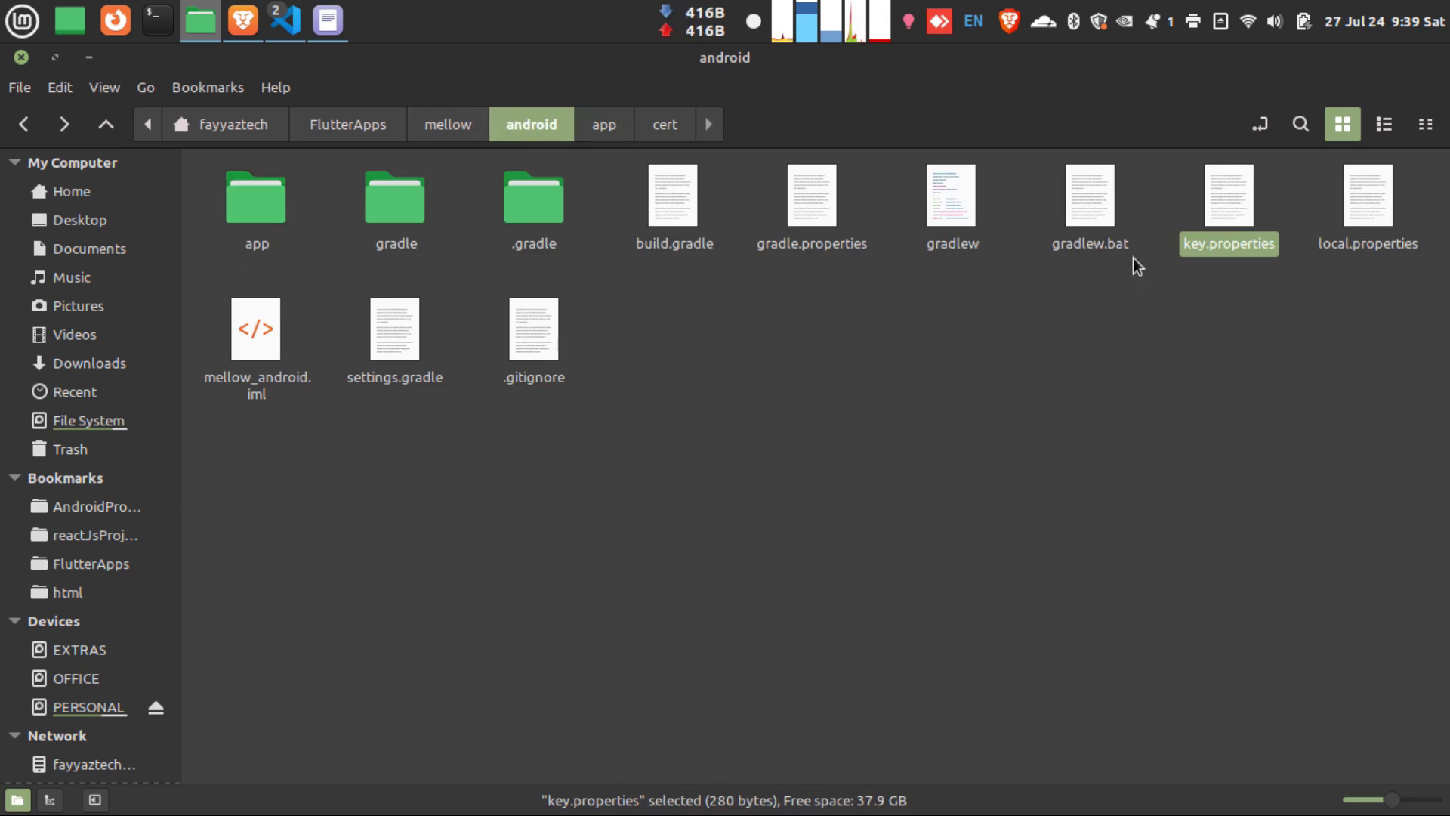
double_click(1239, 193)
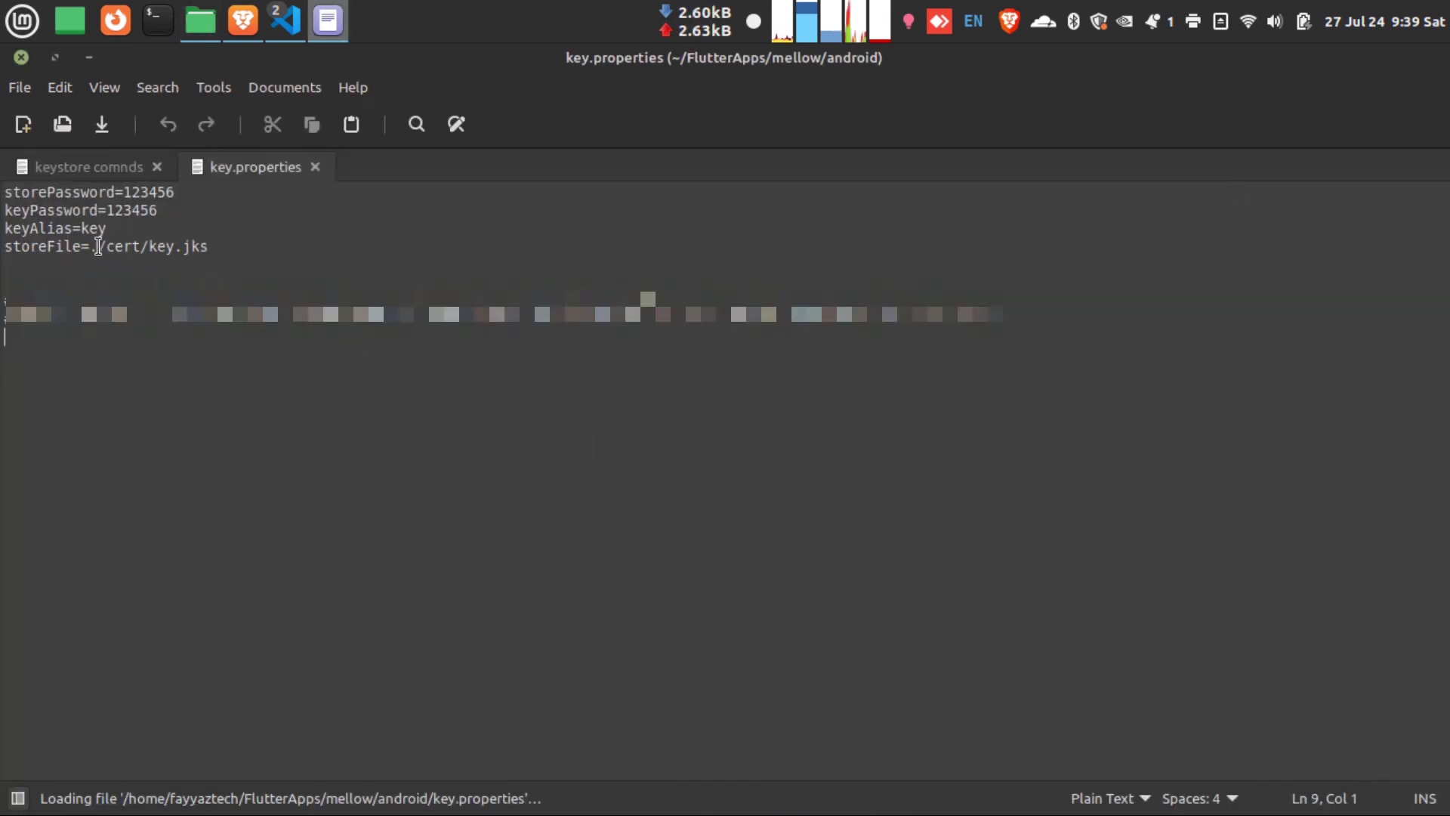
left_click_drag(209, 247, 0, 192)
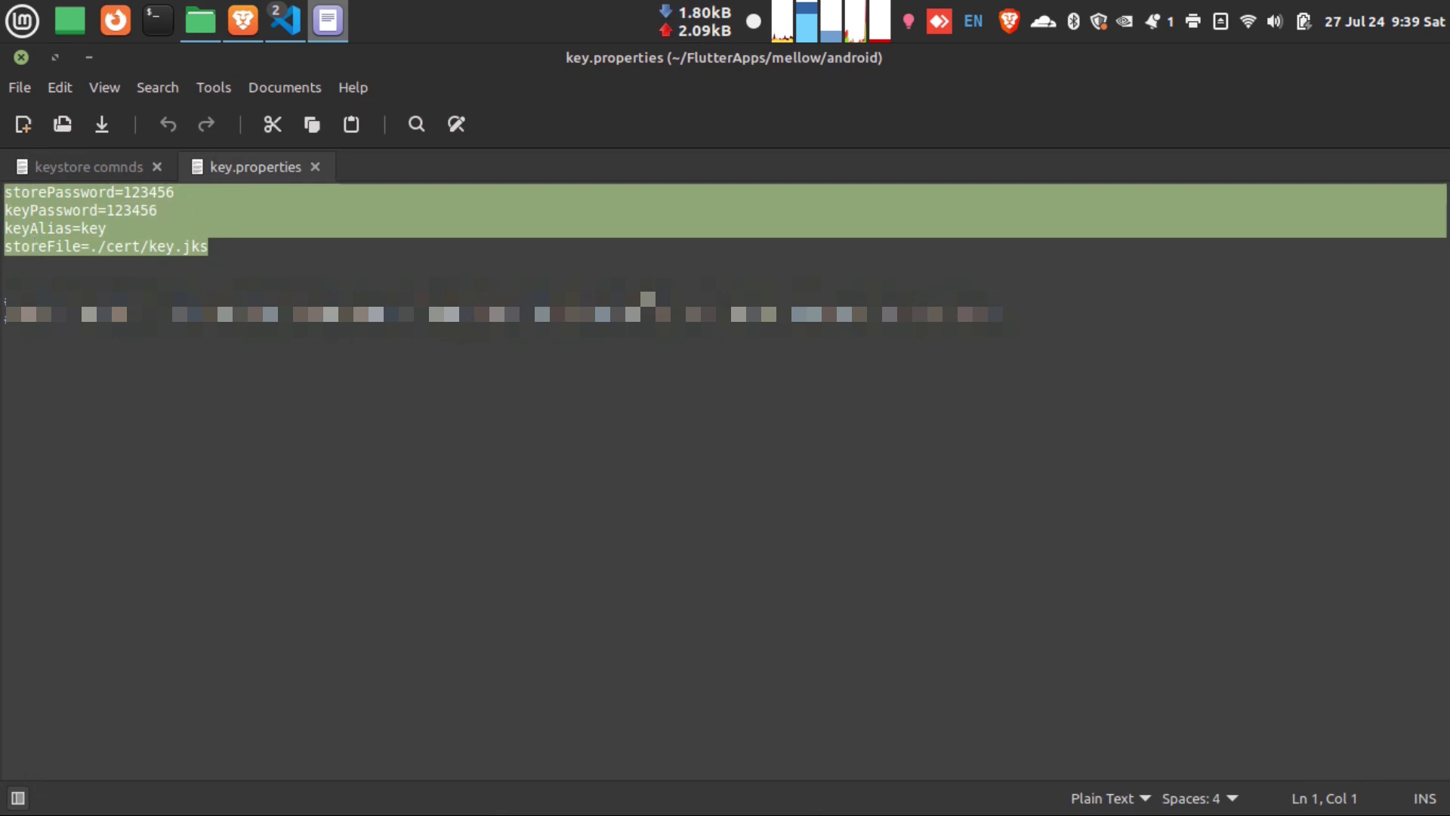
left_click(165, 417)
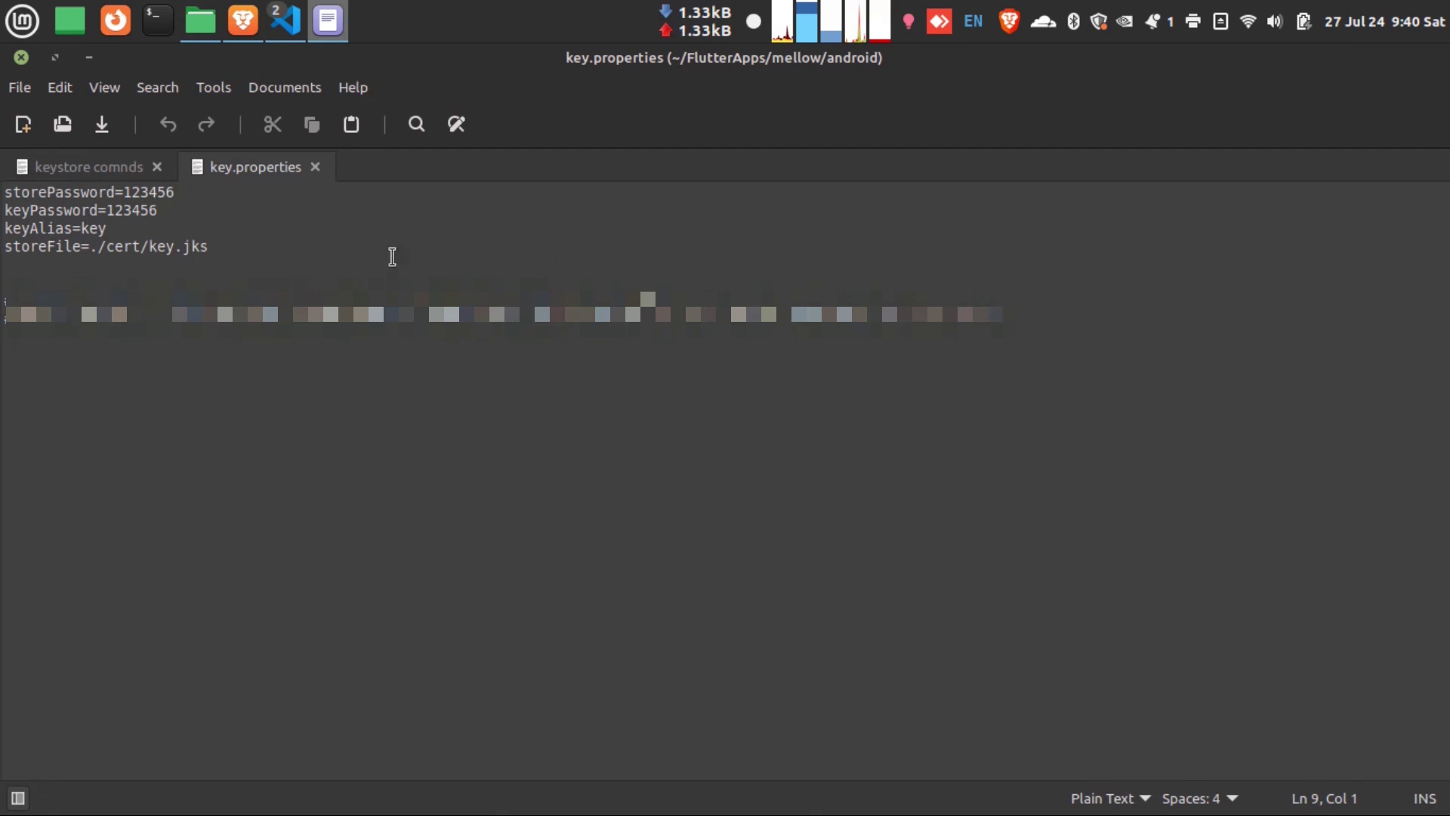
left_click(21, 60)
- Switch to the mellow VS Code window and quick-open android/app/build.gradle with Ctrl+P
left_click(283, 20)
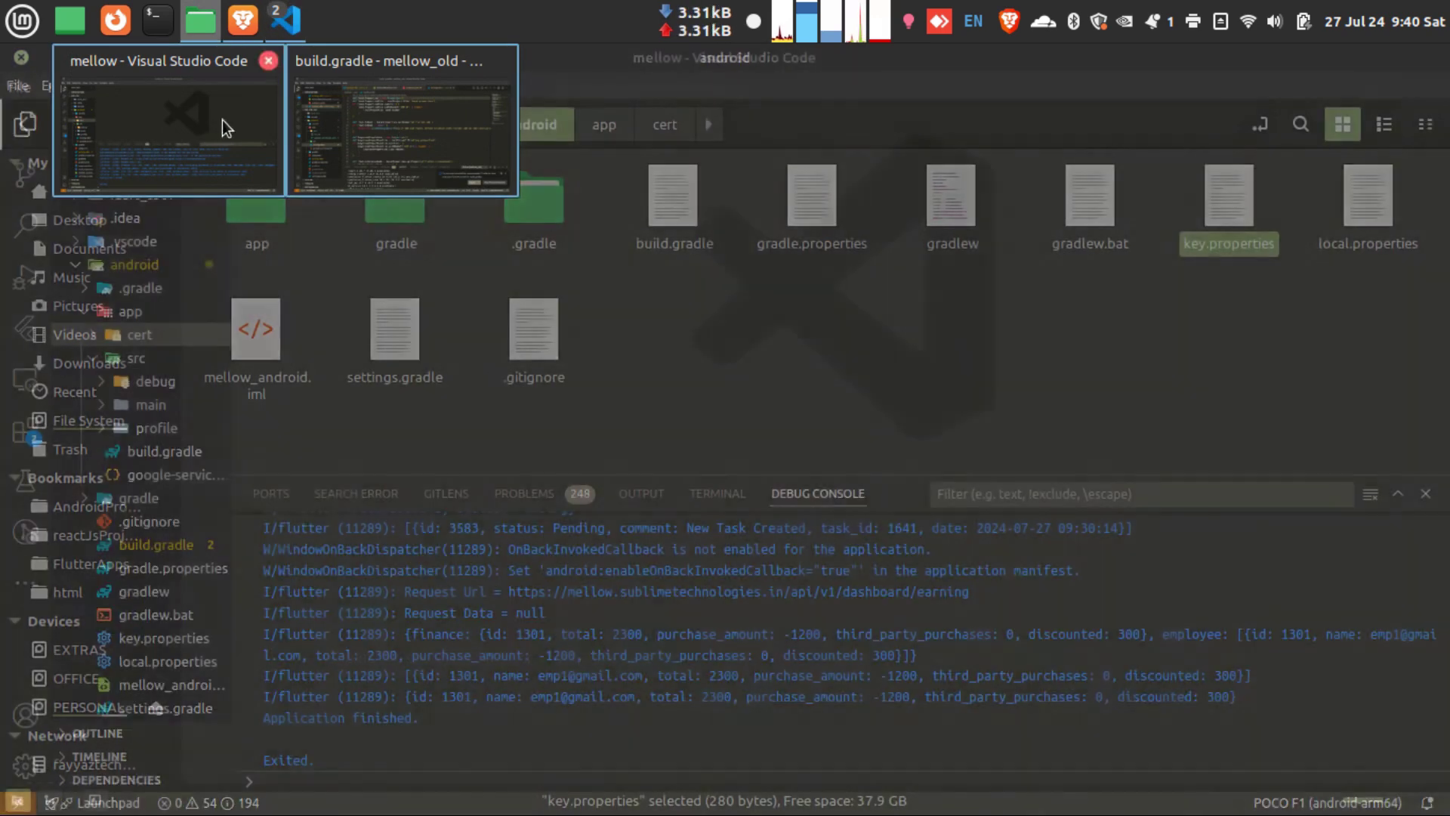
left_click(221, 121)
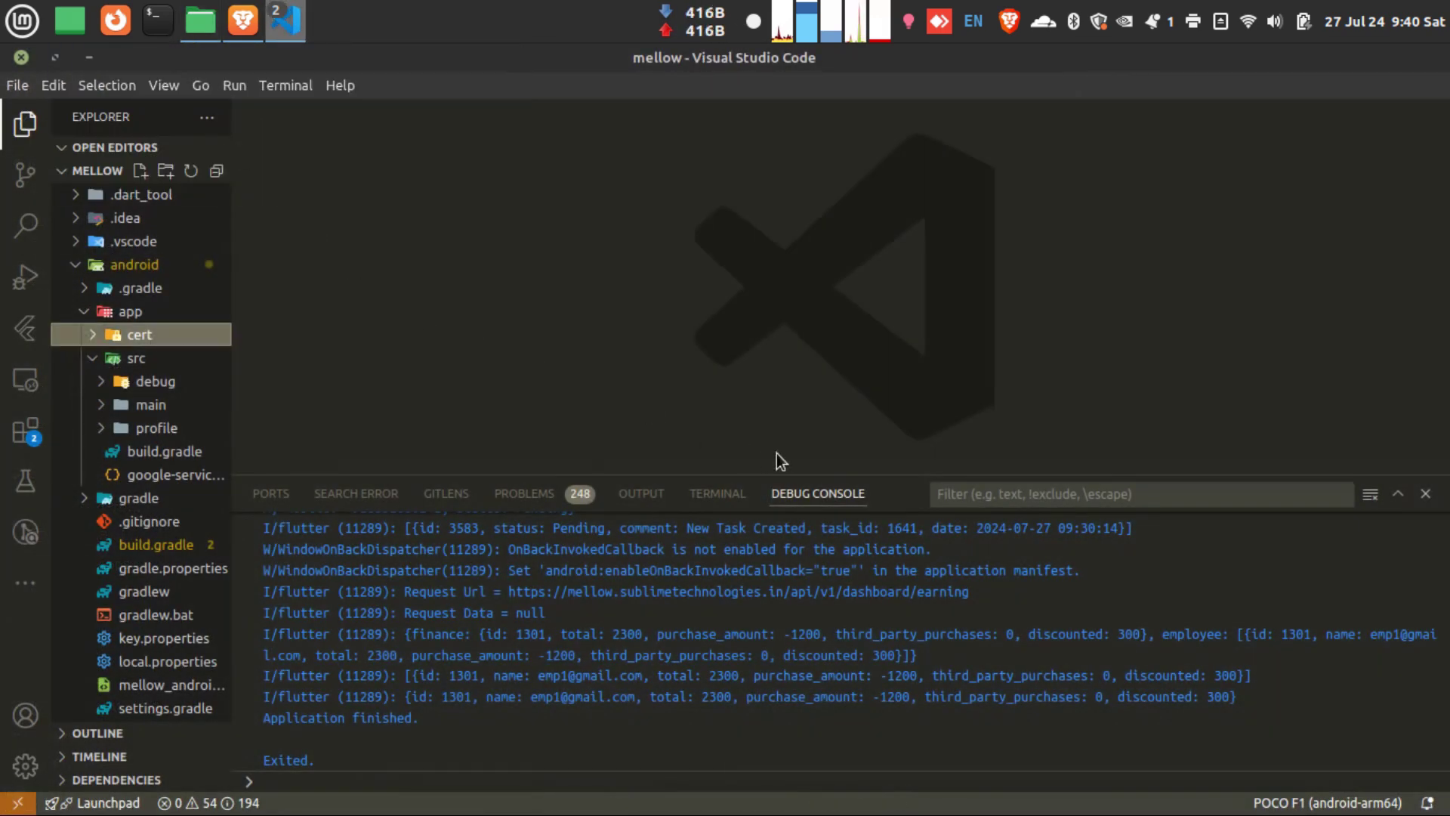
left_click_drag(779, 475, 726, 648)
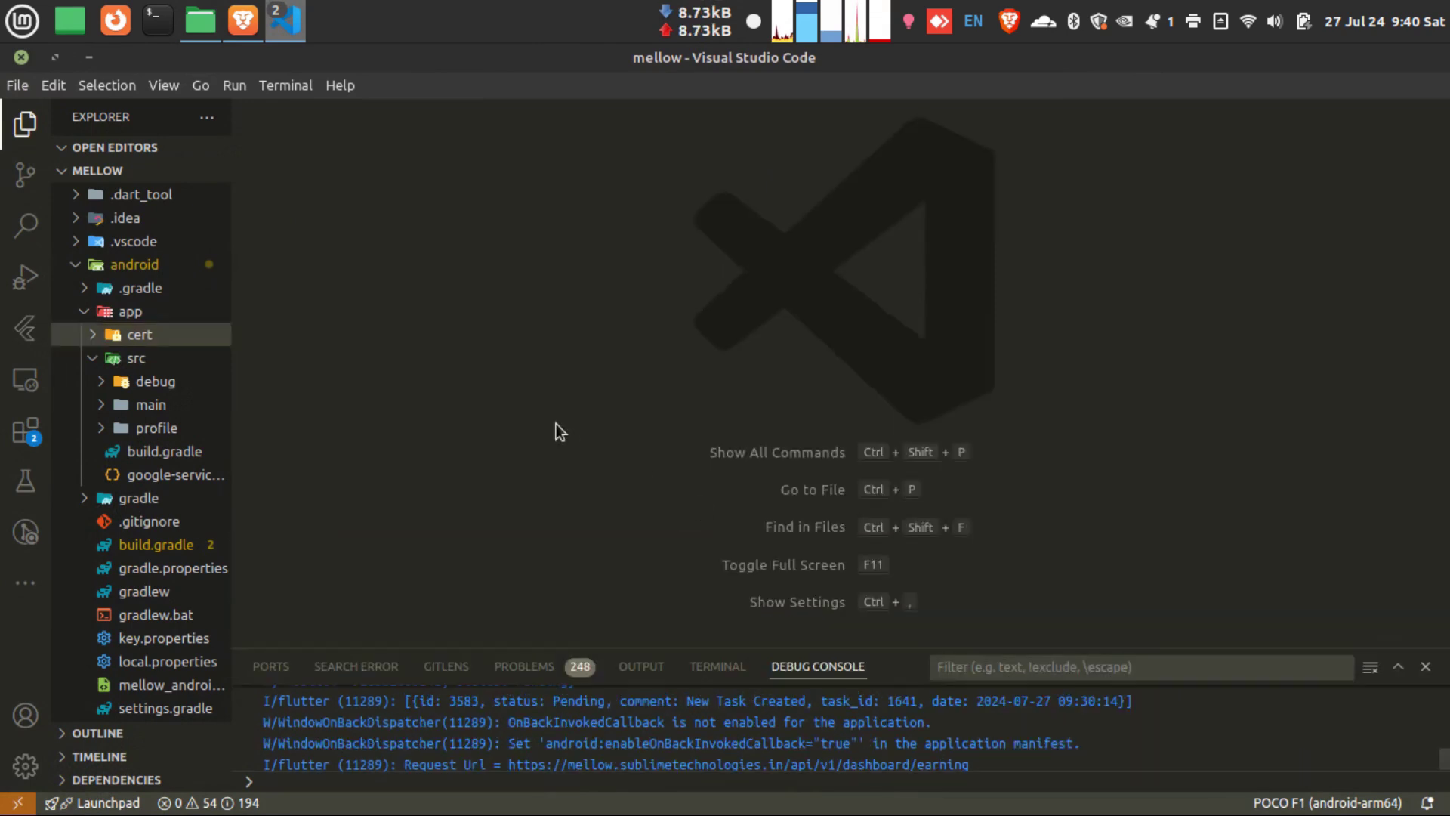
key("ctrl+p")
type("gradle")
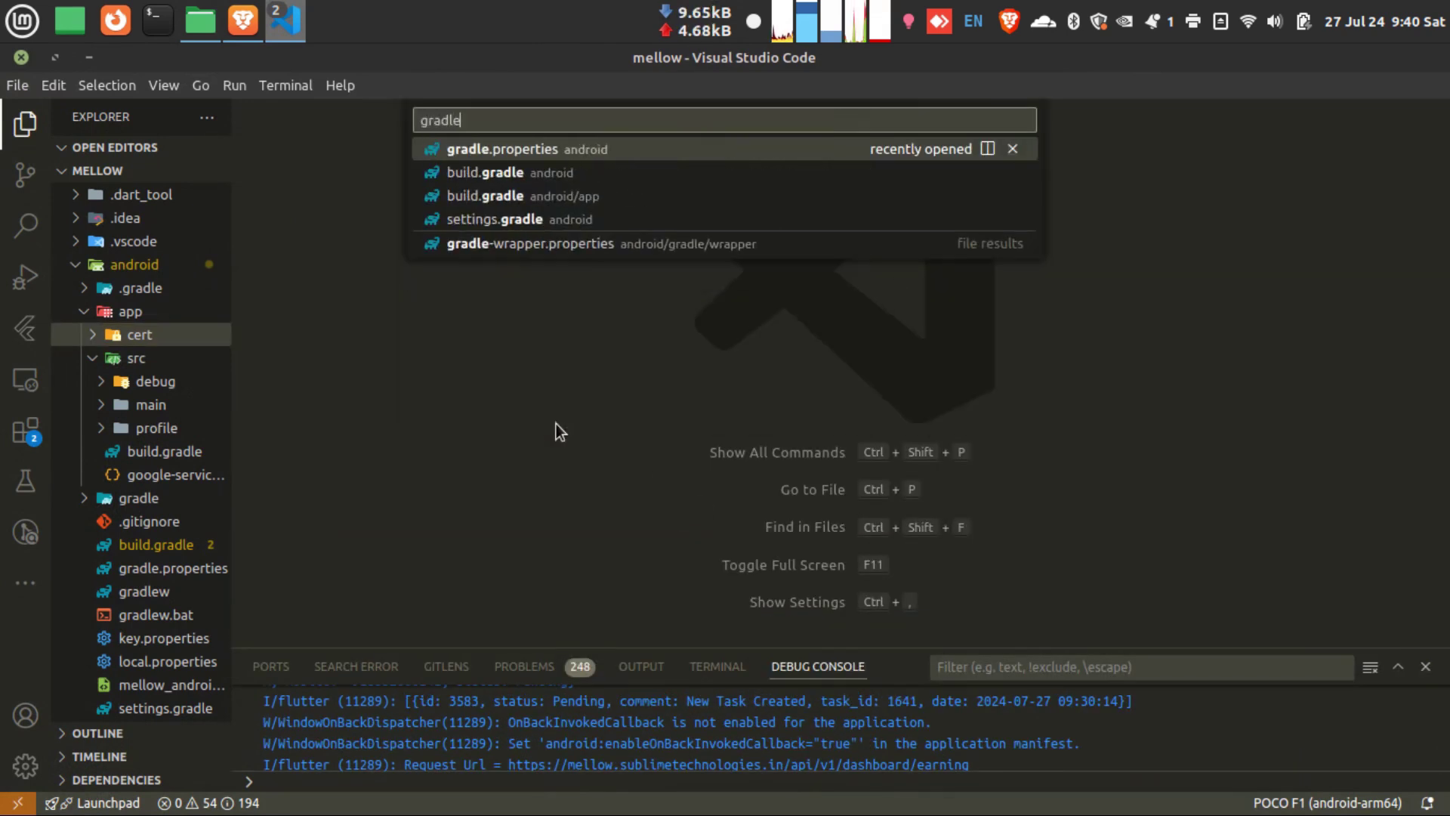
key("Down")
key("Down")
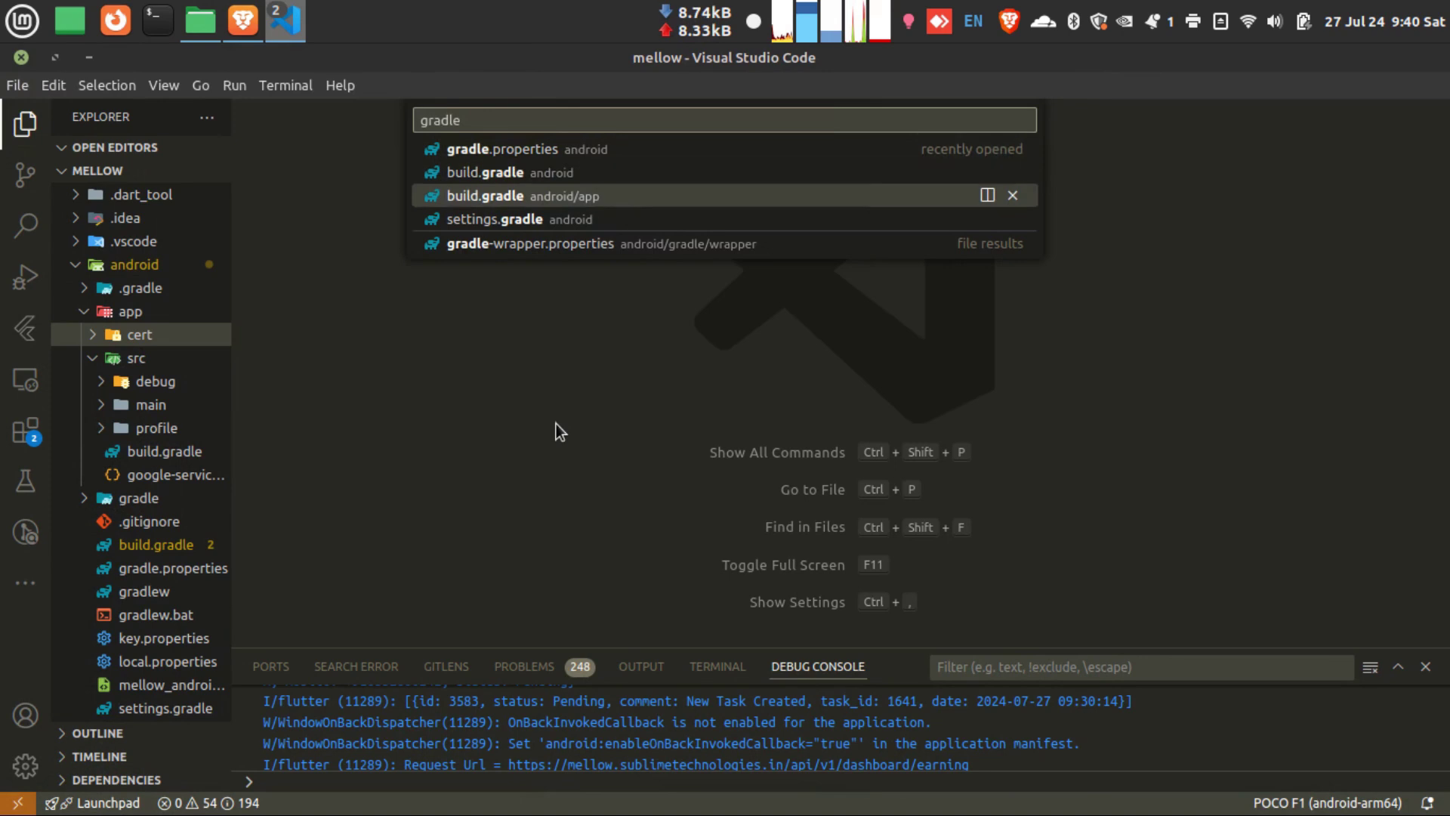
key("Return")
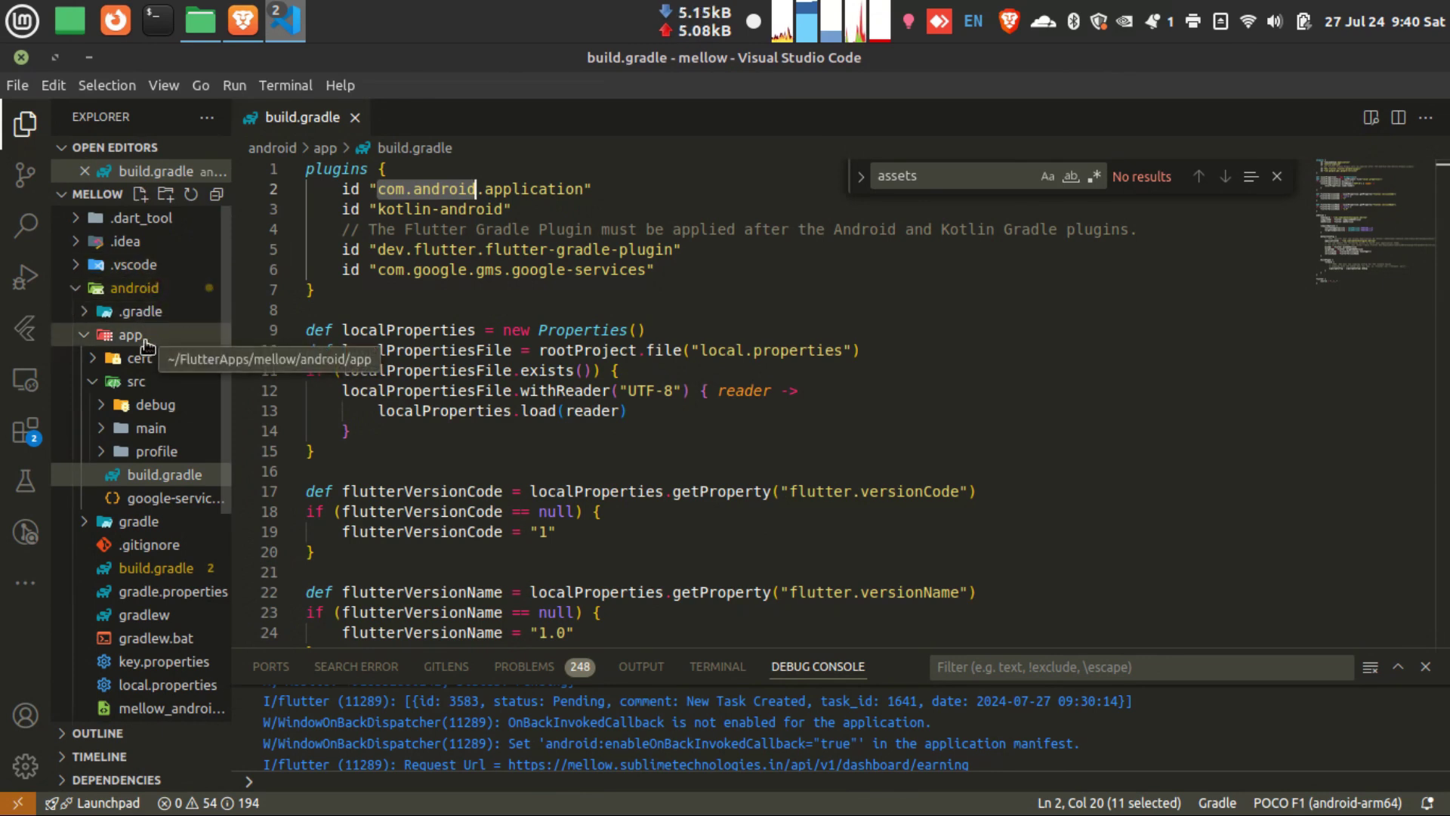
- Glance at google-services.json, return to build.gradle, and close the assets search
left_click(171, 498)
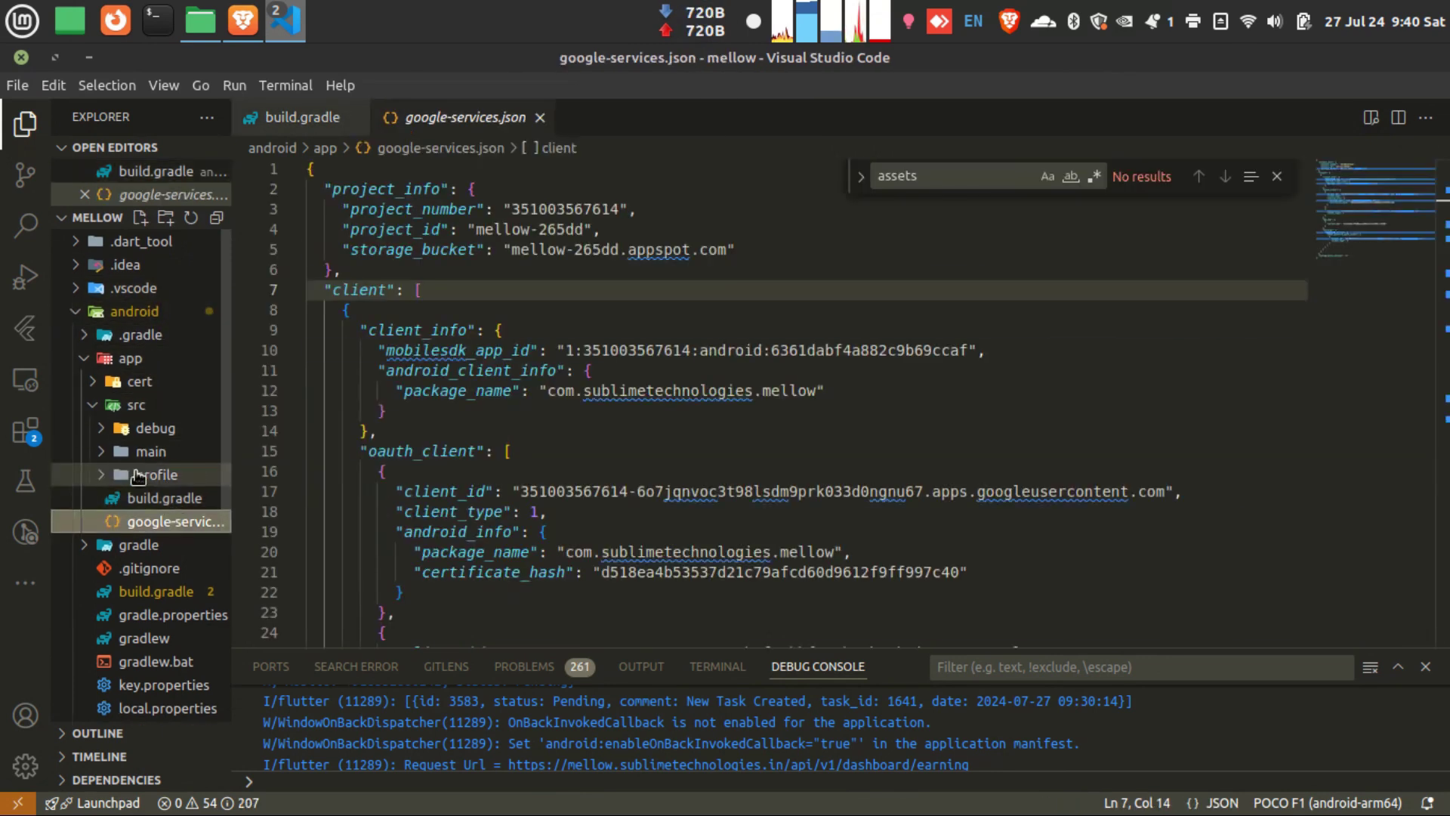
left_click(138, 476)
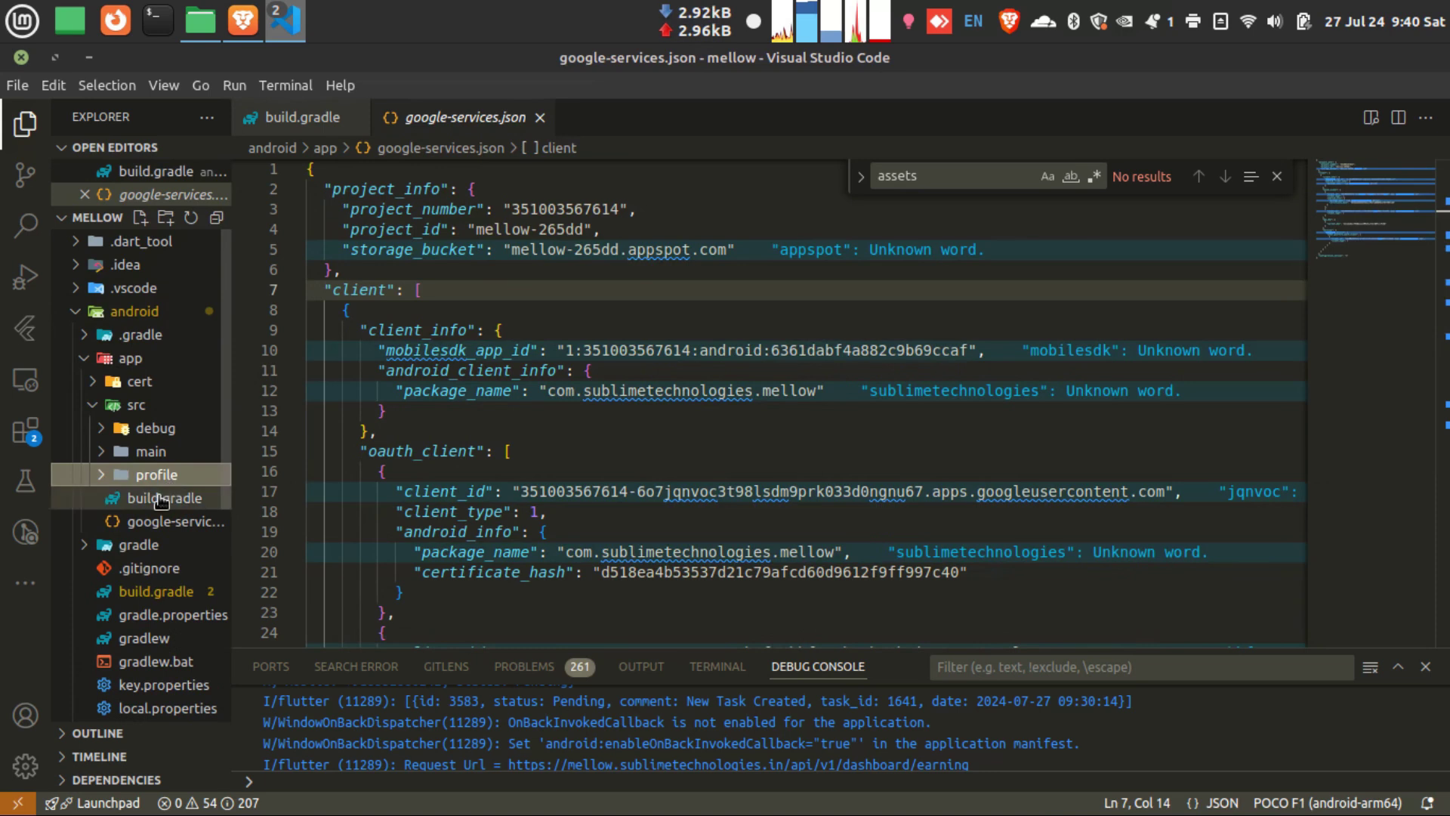
left_click(162, 499)
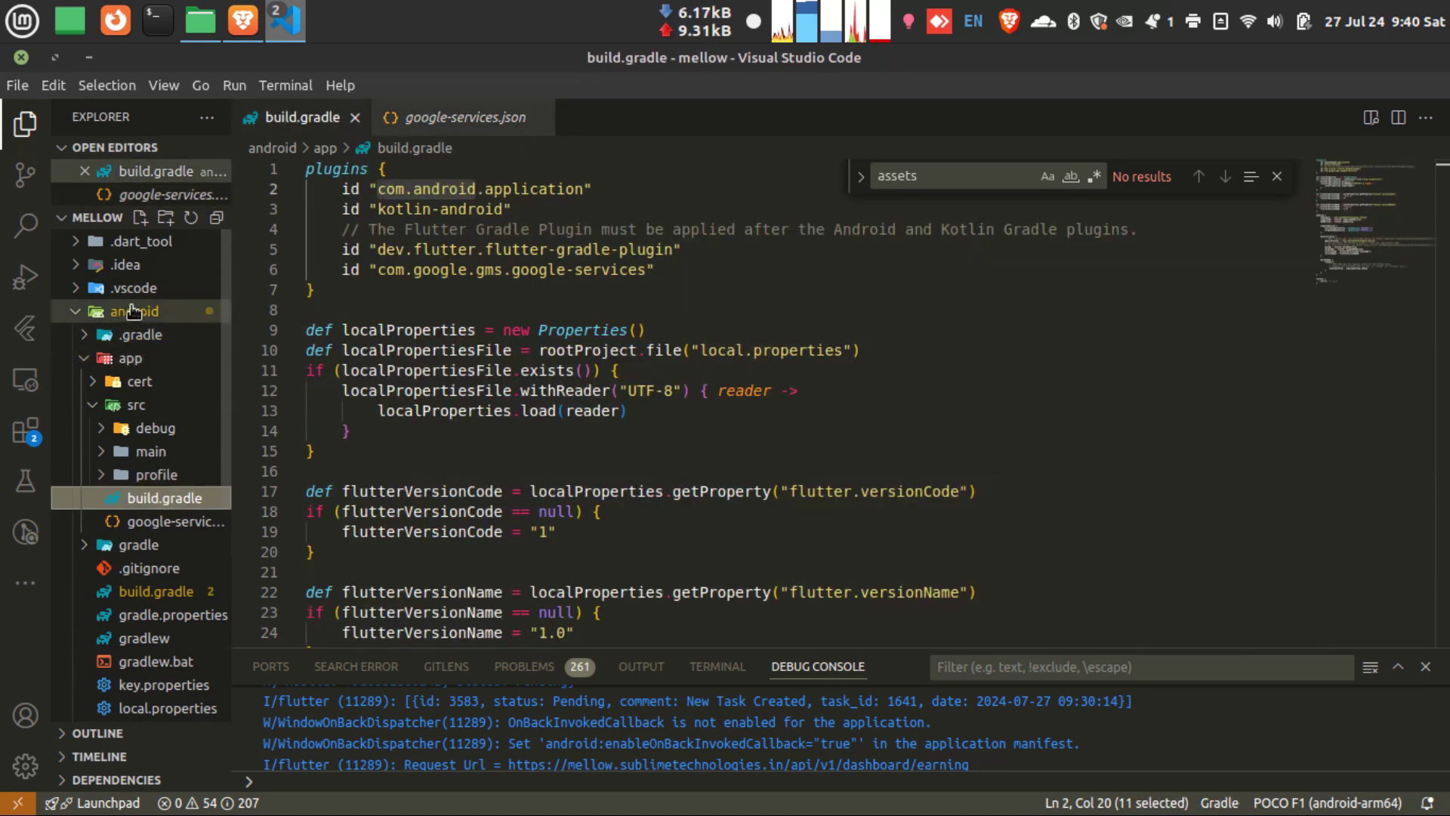
left_click(492, 432)
scroll(567, 431, "down", 5)
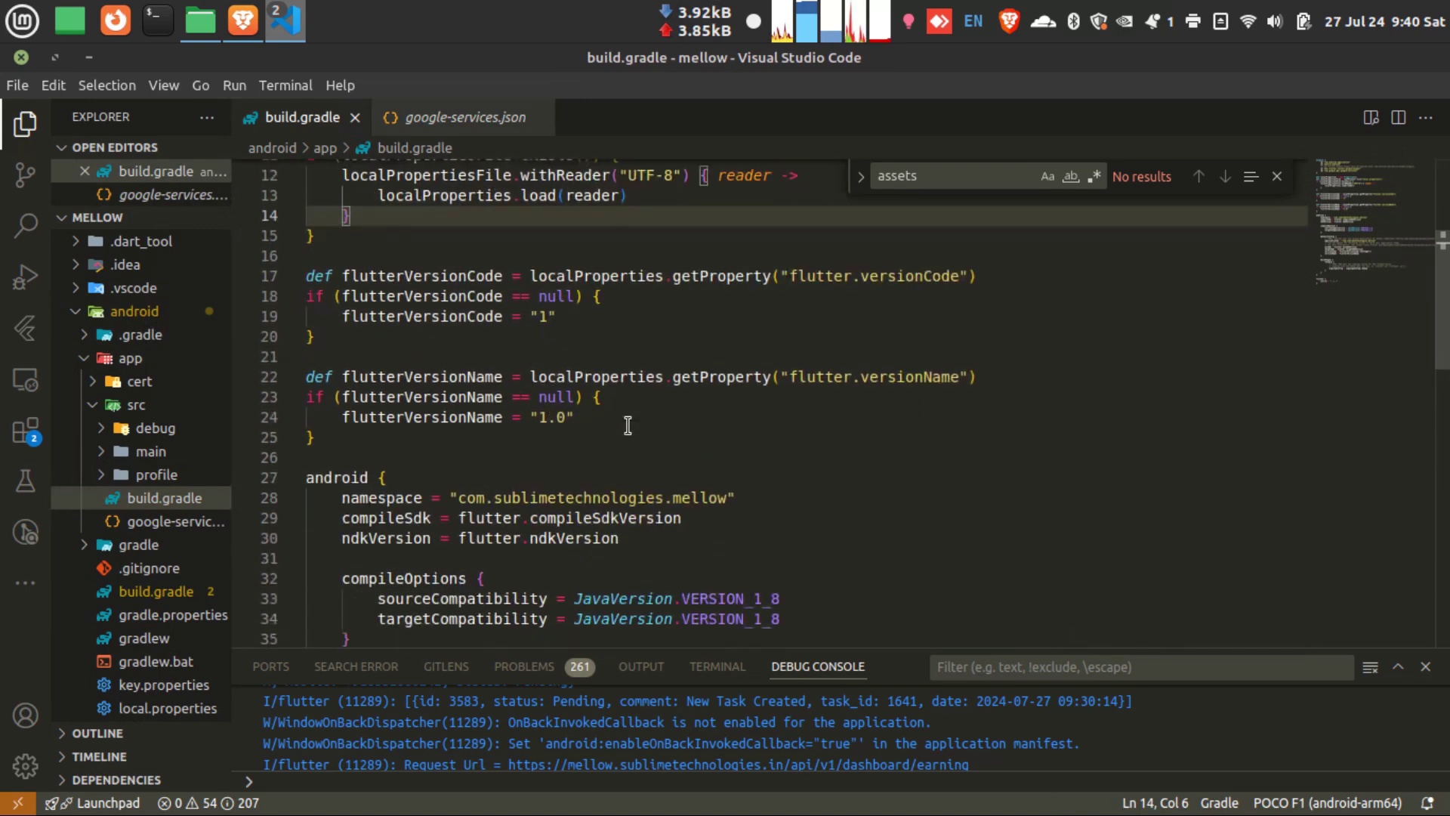
scroll(626, 425, "down", 5)
scroll(626, 425, "down", 4)
scroll(627, 425, "up", 2)
scroll(680, 382, "up", 10)
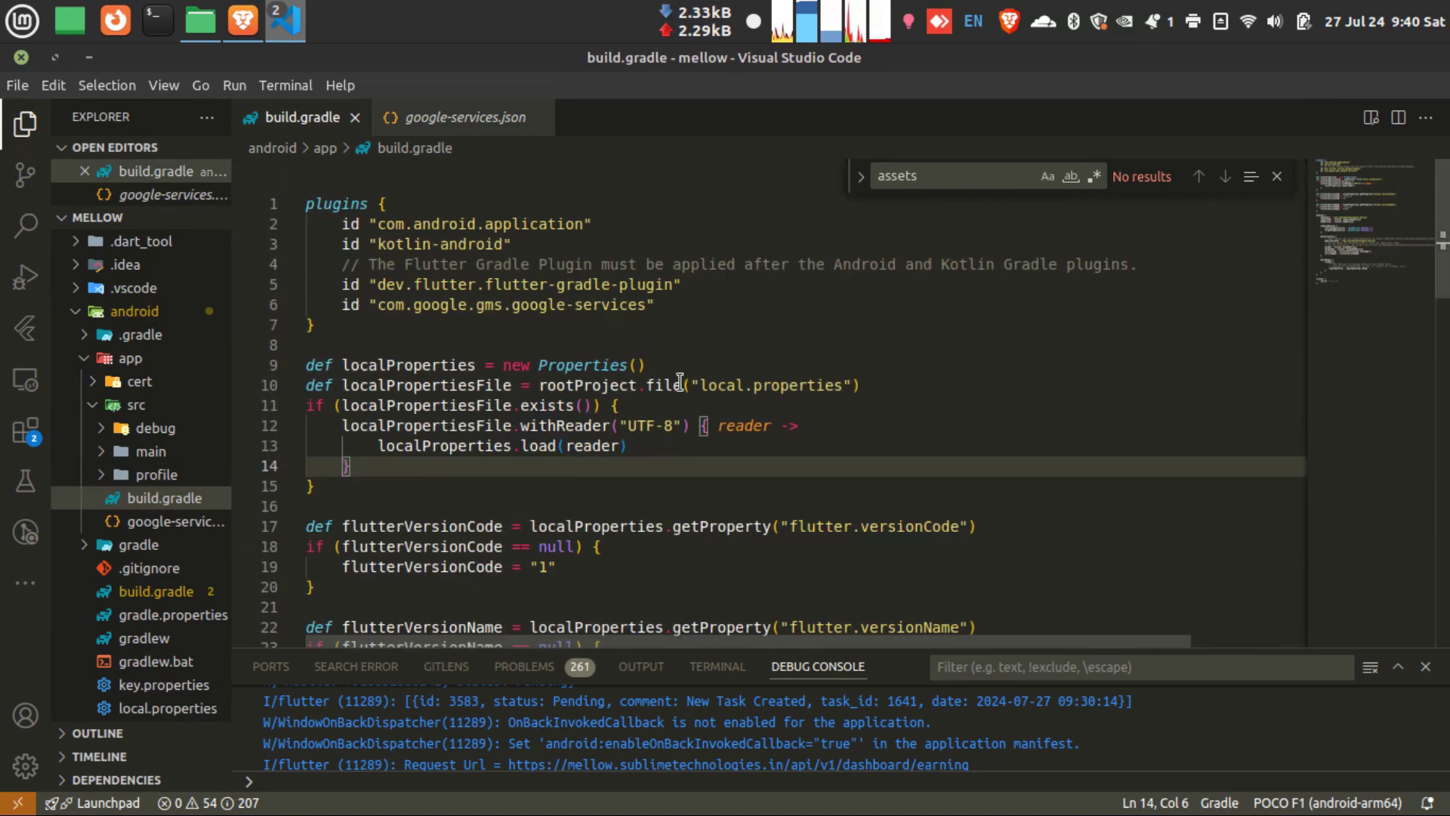
key("Escape")
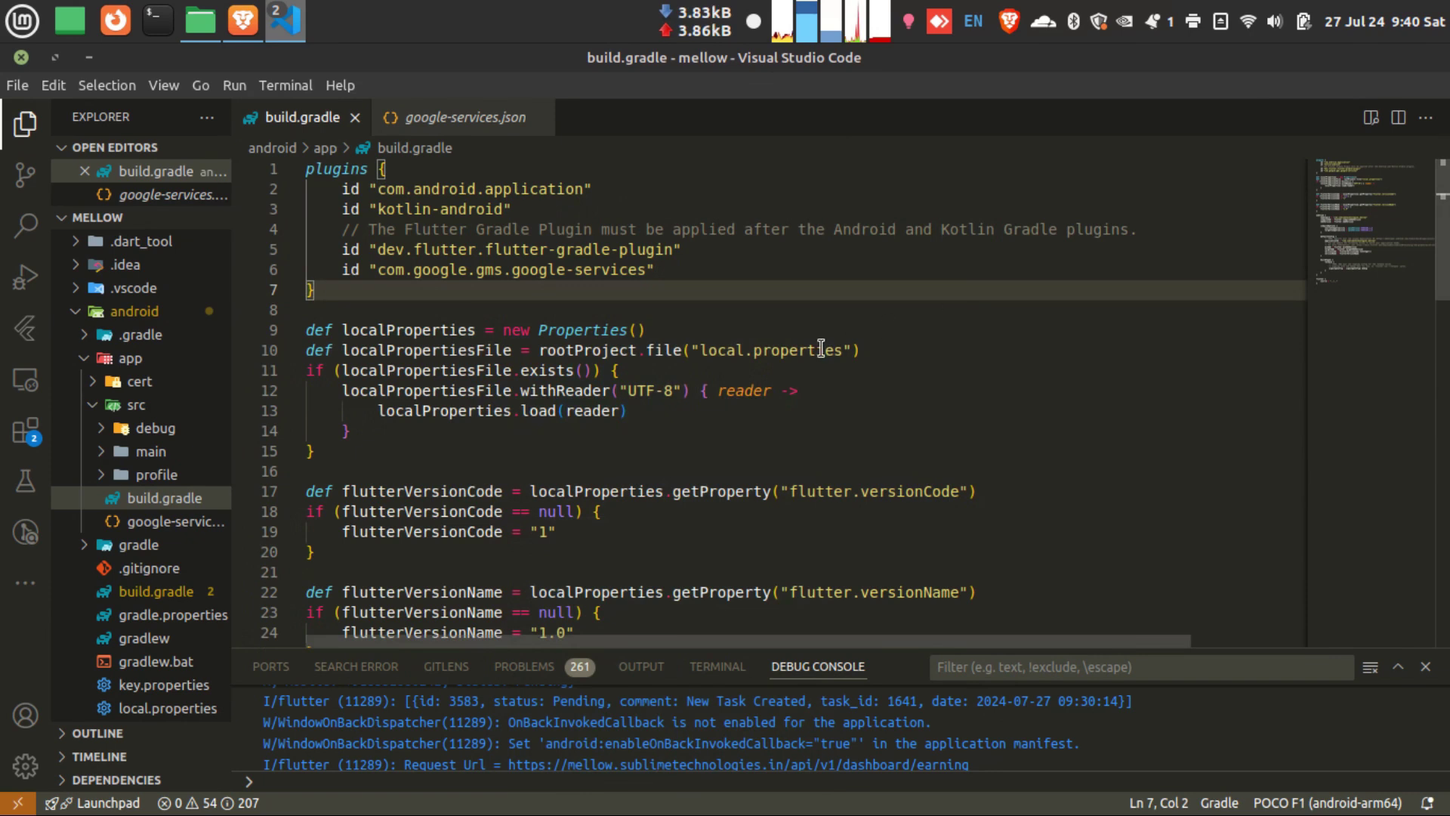
scroll(821, 348, "down", 1)
scroll(821, 348, "down", 1)
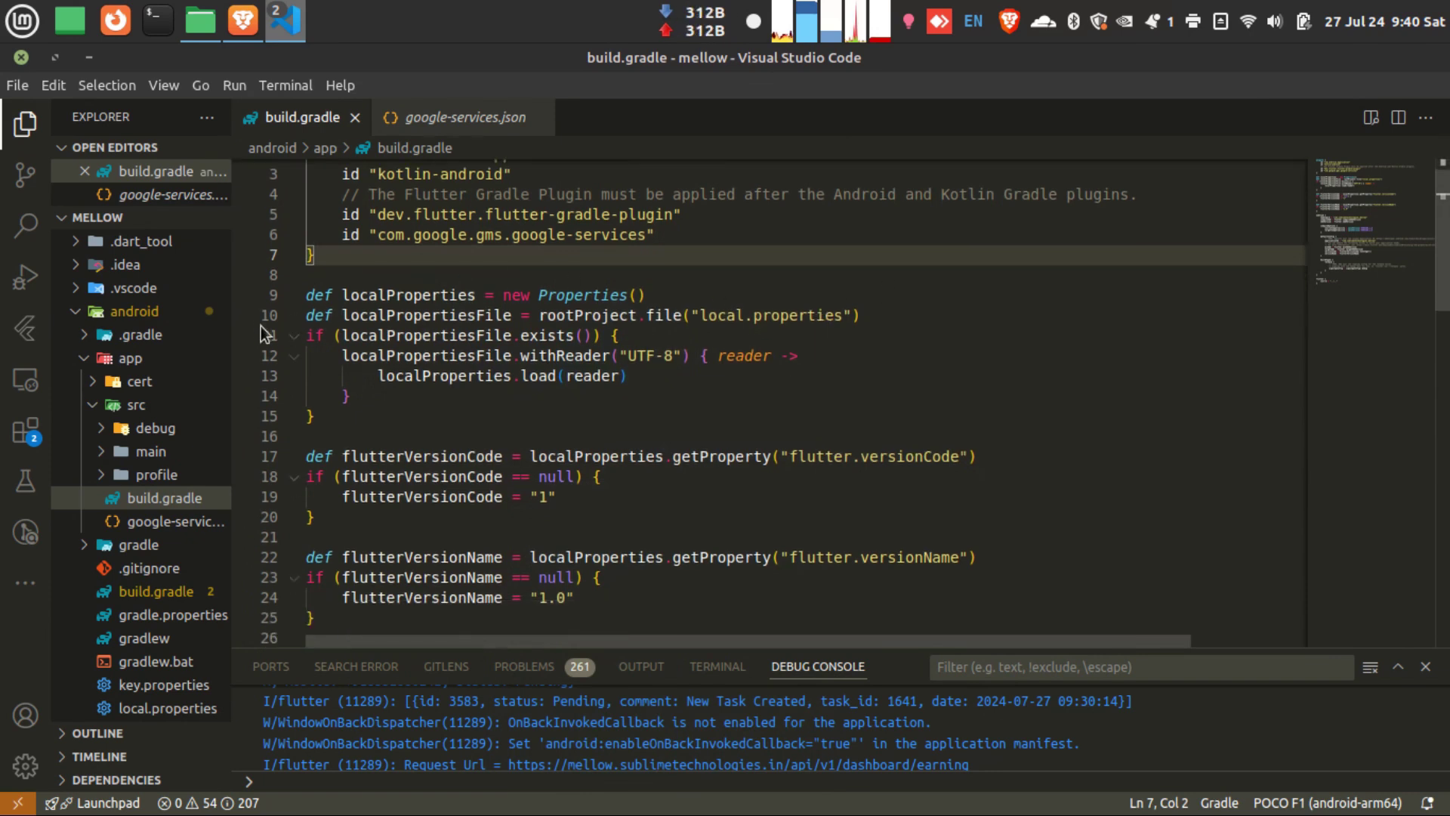
- Paste the keystoreProperties loading block for key.properties below the localProperties block
left_click_drag(396, 408, 304, 294)
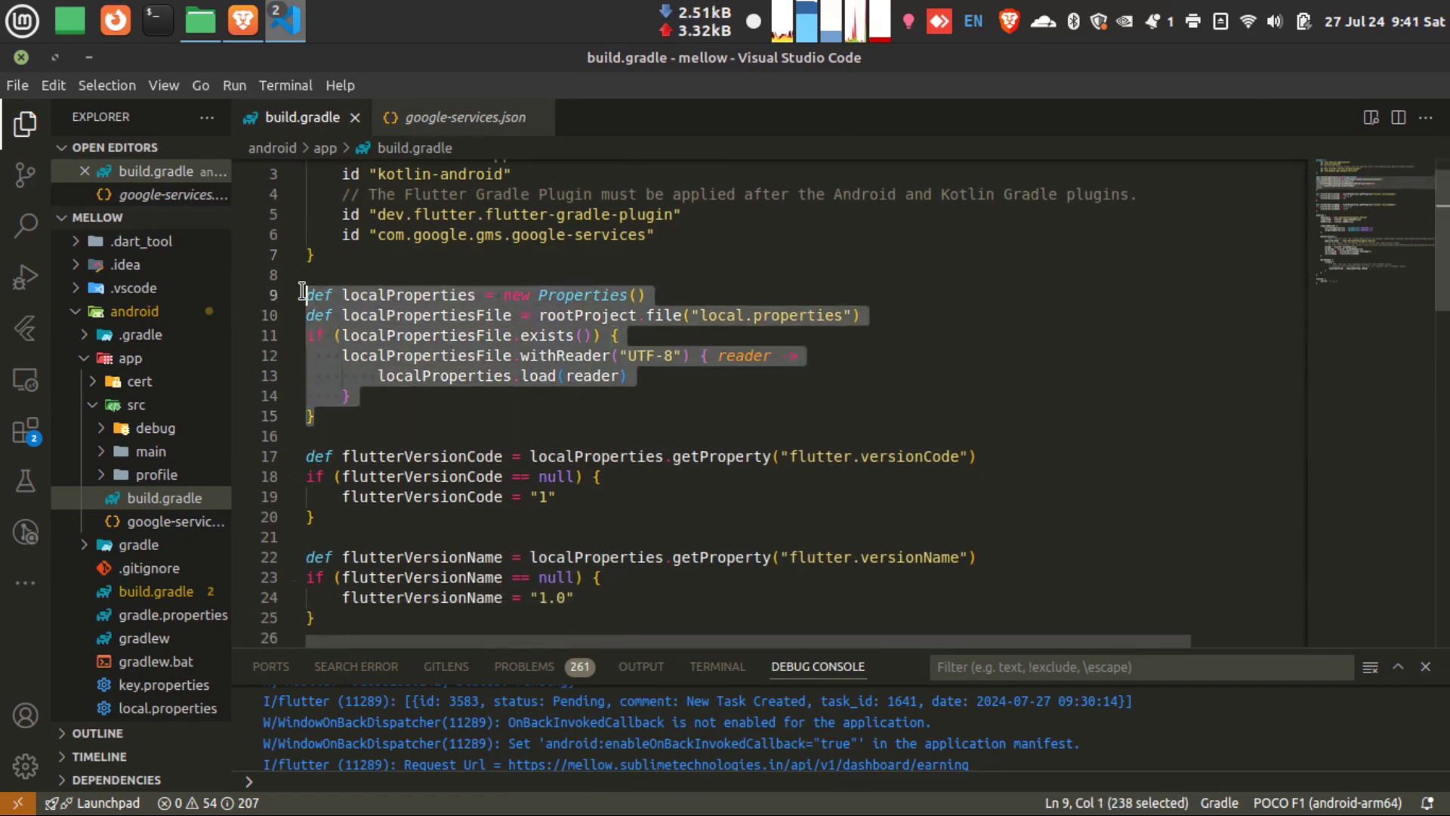
left_click(390, 421)
key("Return")
key("Return")
type("def keystoreProperties = new Properties() def keystorePropertiesFile = rootProject.file('key.properties') if (keystorePropertiesFile.exists()) {     keystorePropertiesFile.withReader('UTF-8') { reader ->         keystoreProperties.load(reader)     } }")
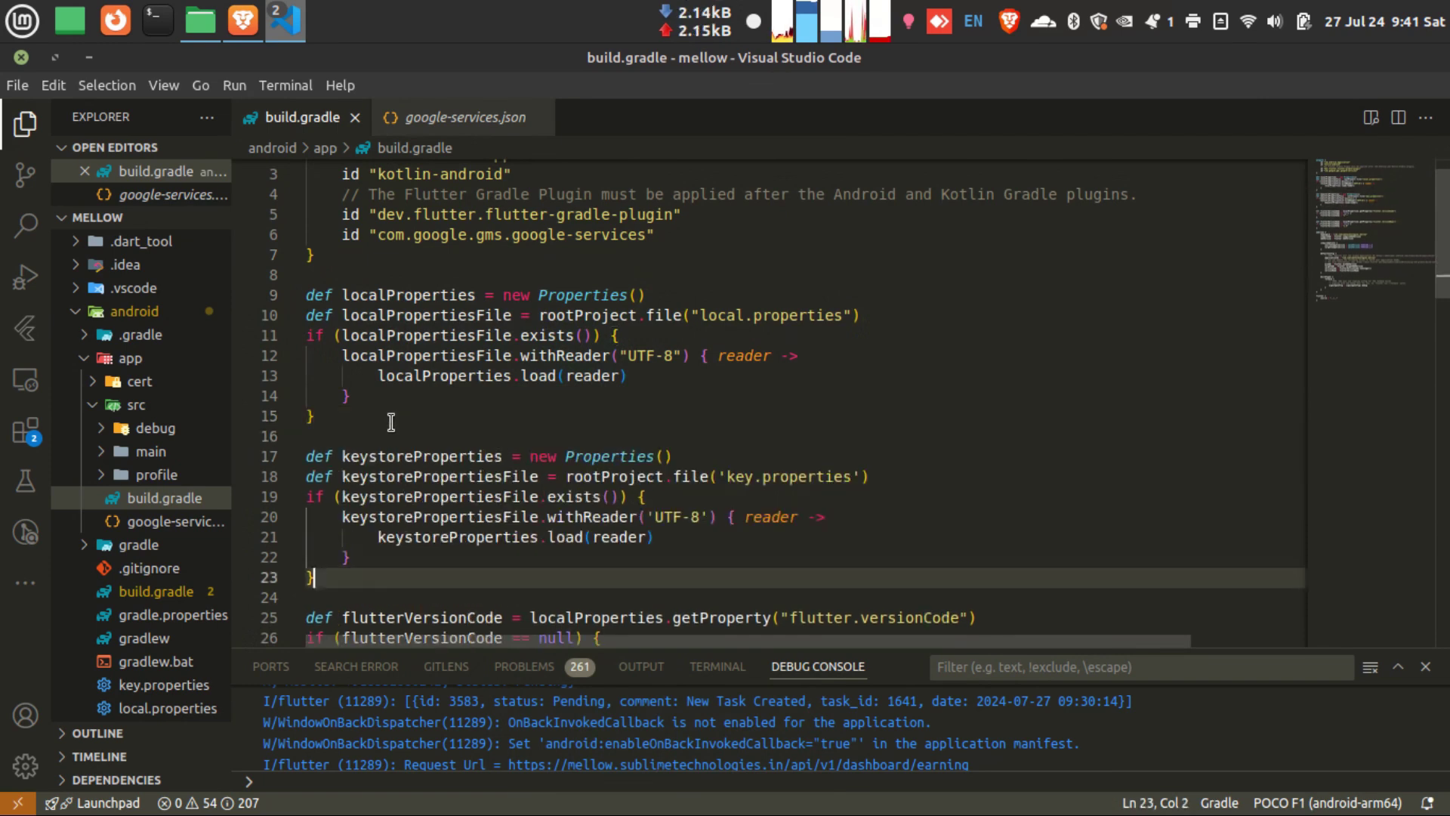
scroll(862, 448, "down", 1)
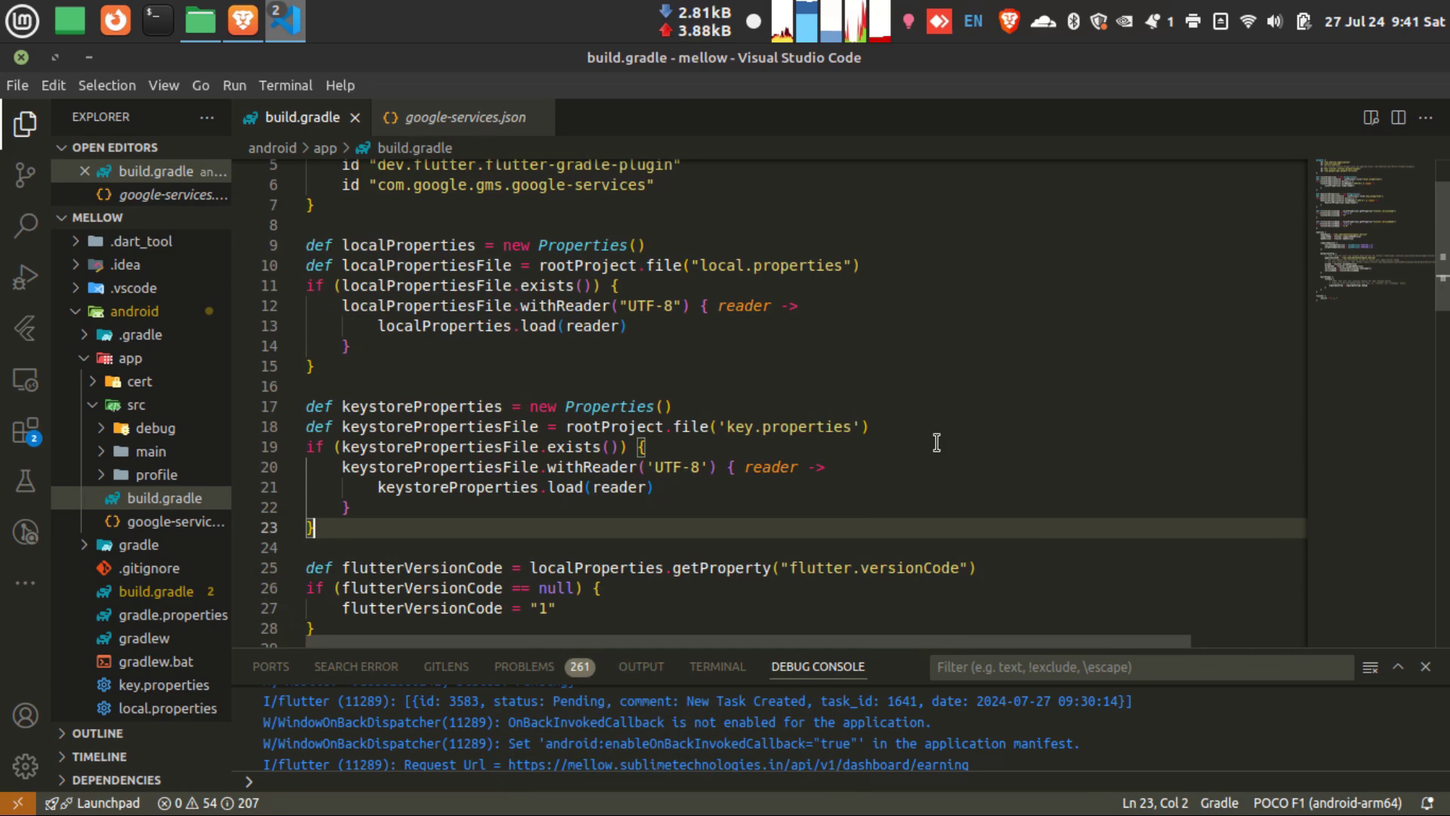
scroll(936, 442, "down", 2)
scroll(936, 443, "down", 3)
scroll(936, 442, "down", 1)
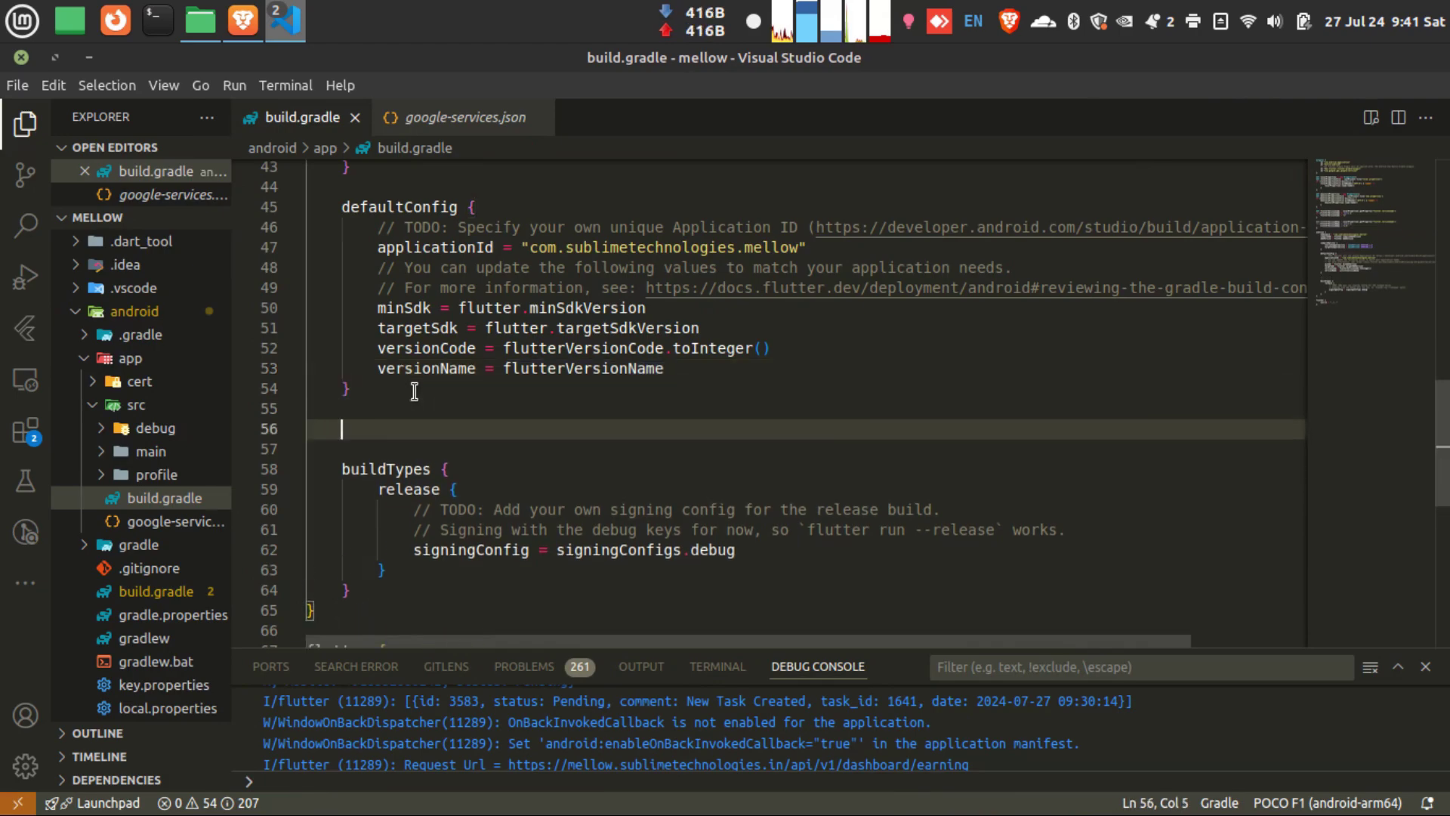
- Paste the signingConfigs release block after defaultConfig and indent its closing brace
type("signingConfigs {         release {             keyAlias keystoreProperties['keyAlias']             keyPassword keystoreProperties['keyPassword']             storeFile keystoreProperties['storeFile'] ? file(keystoreProperties['storeFile']) : null             storePassword keystoreProperties['storePassword']      }     }")
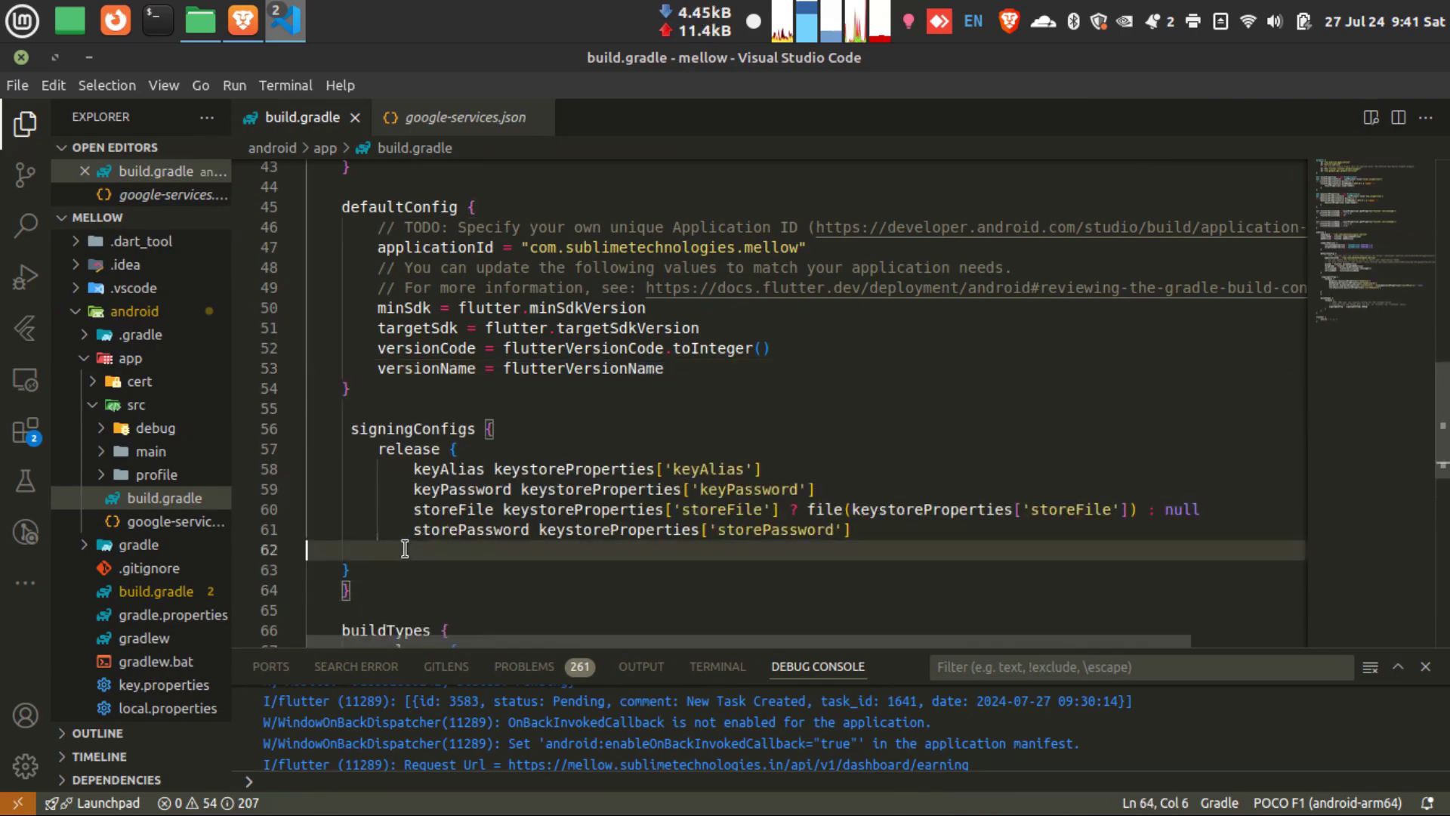
left_click(392, 568)
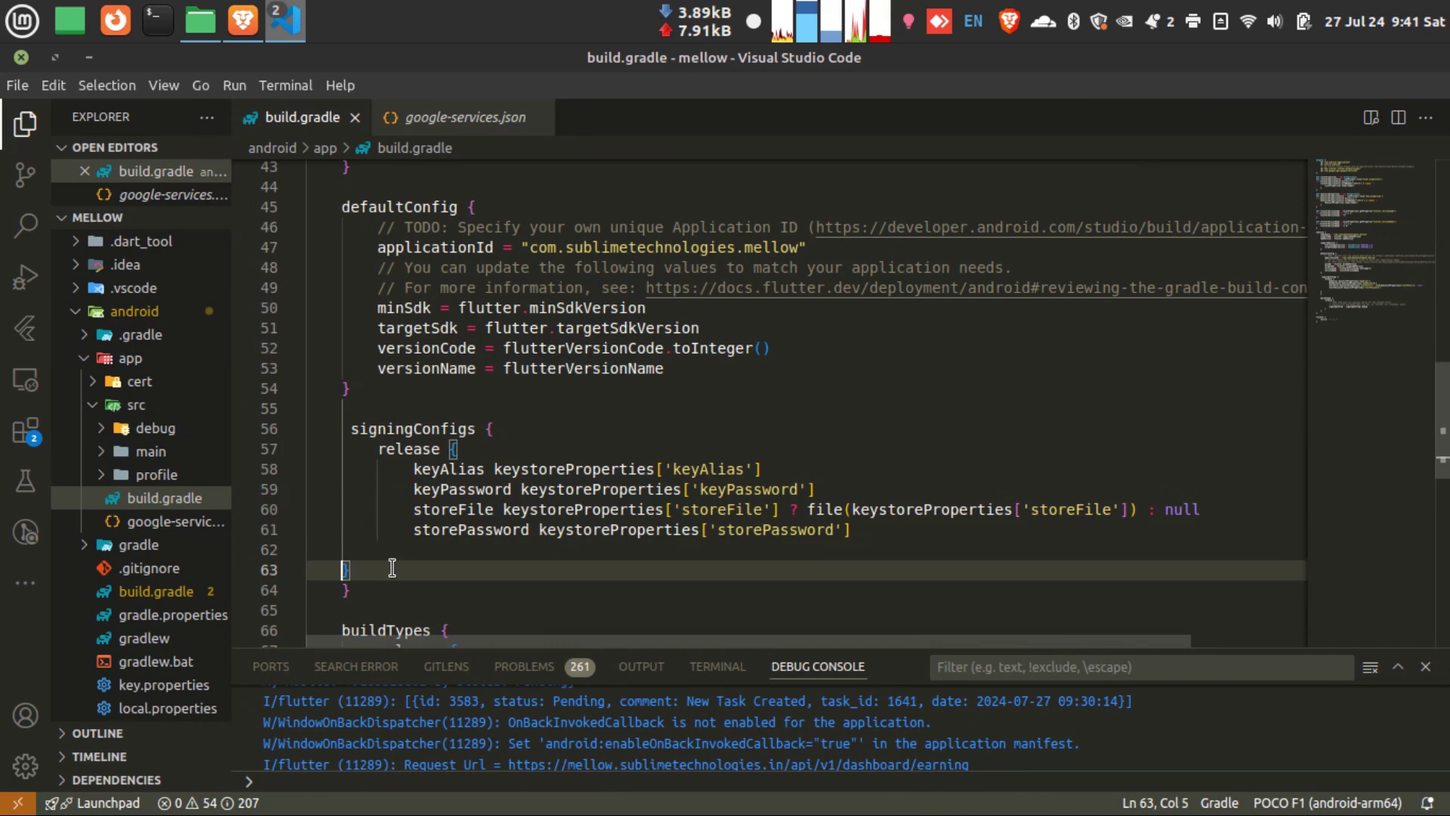
key("Tab")
- Review the keyAlias, keyPassword, storeFile and storePassword properties and the release occurrences
left_click(542, 425)
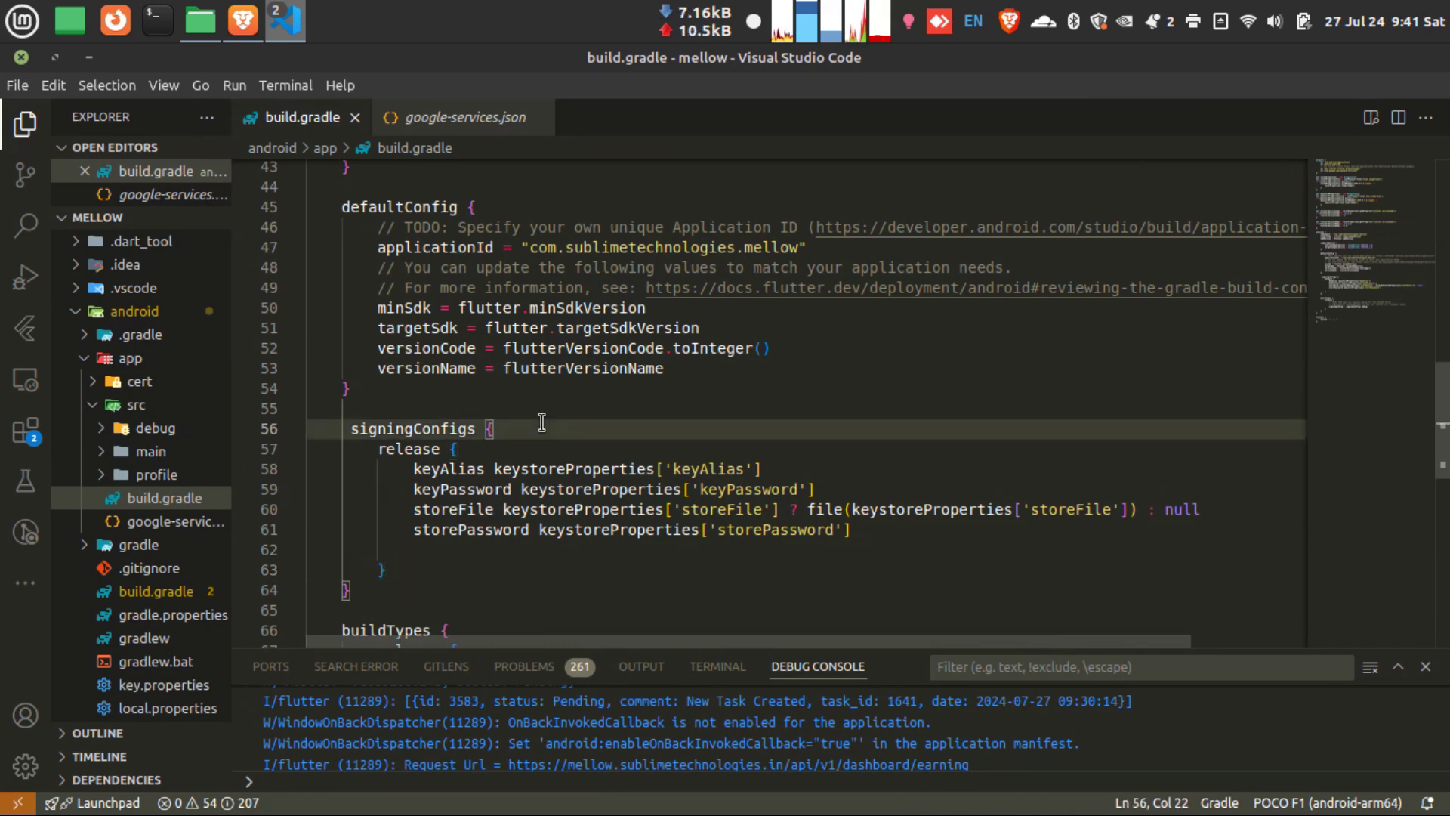
double_click(711, 469)
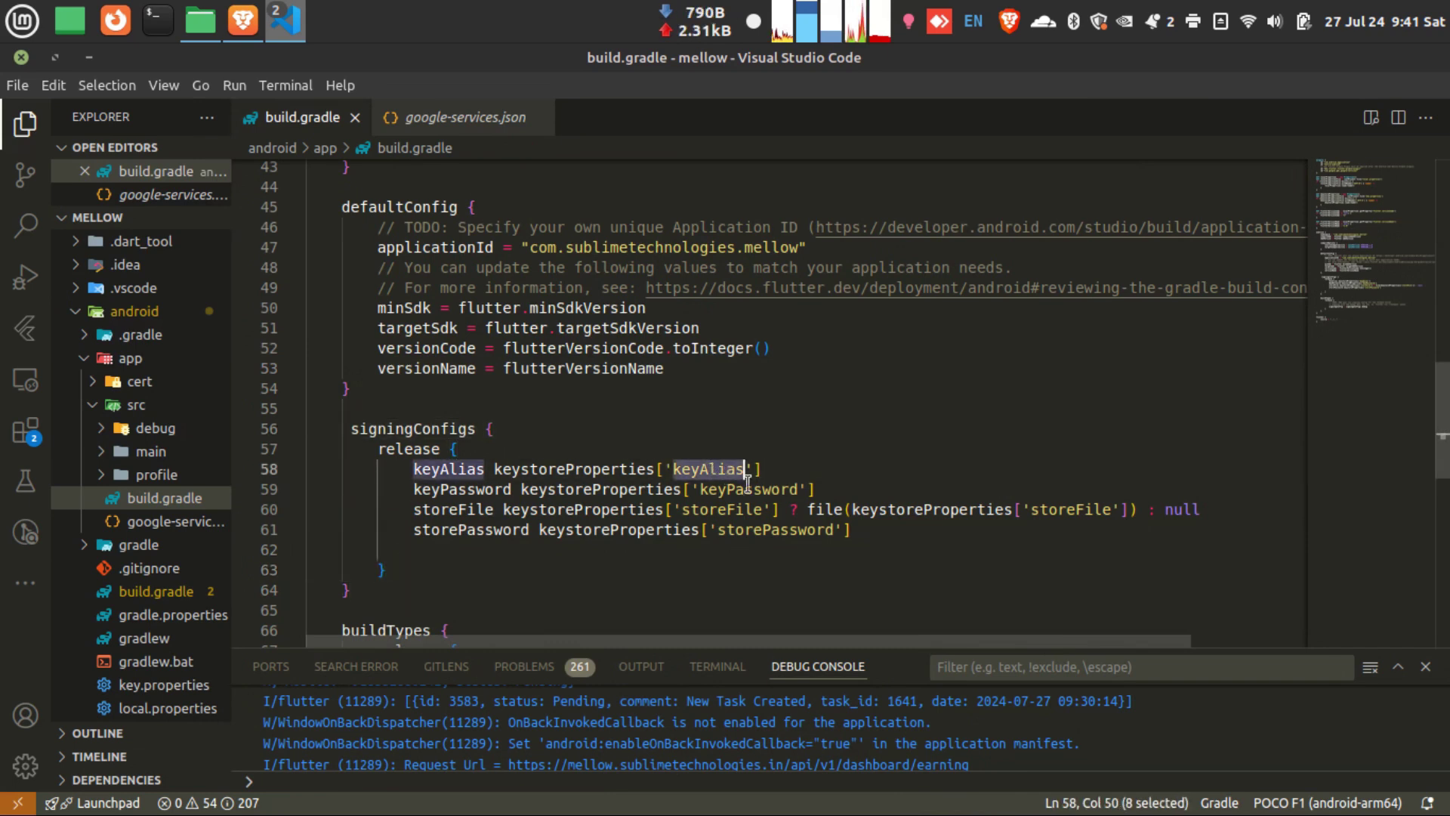
double_click(753, 489)
left_click(709, 511)
double_click(709, 510)
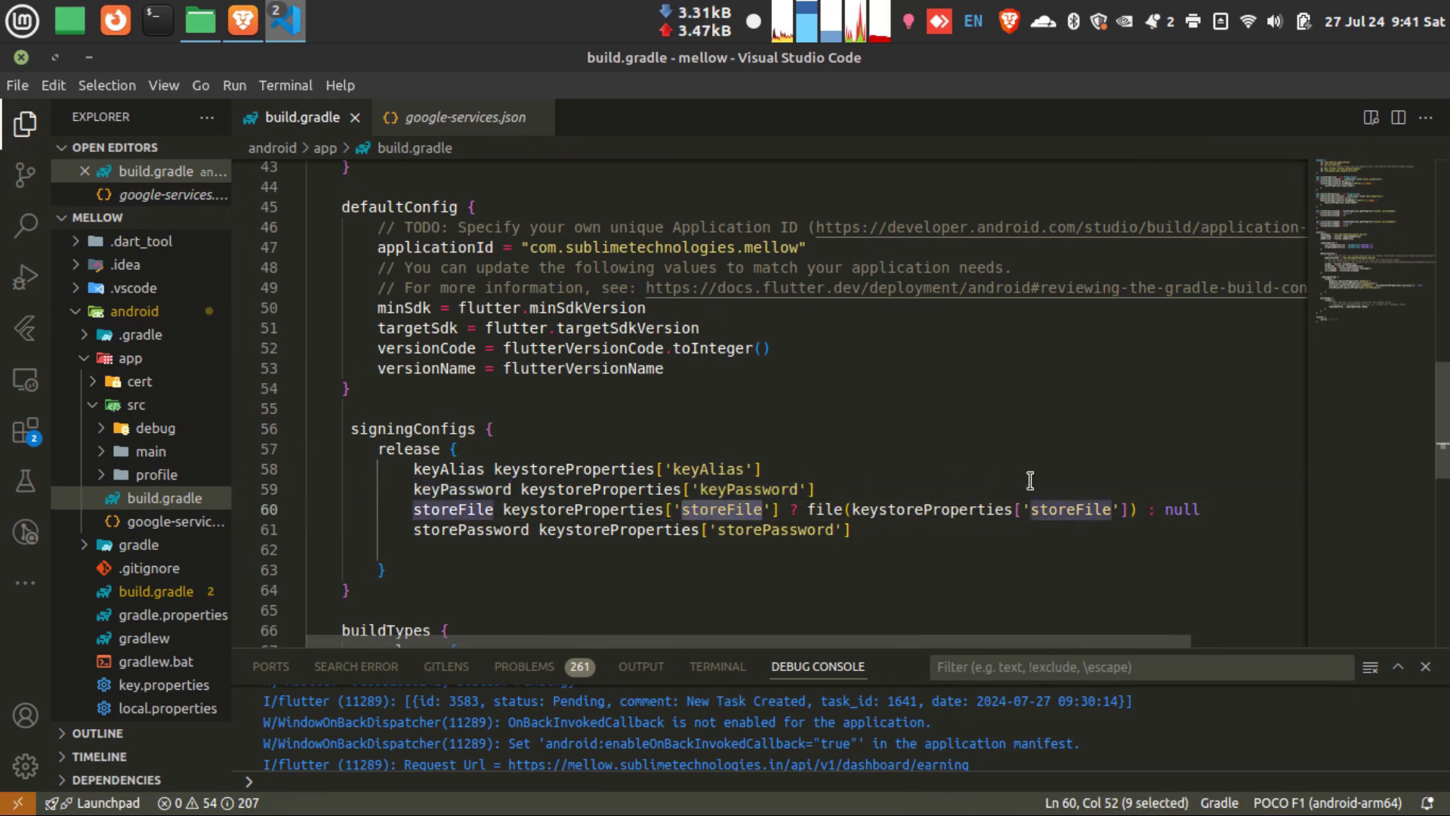
double_click(794, 532)
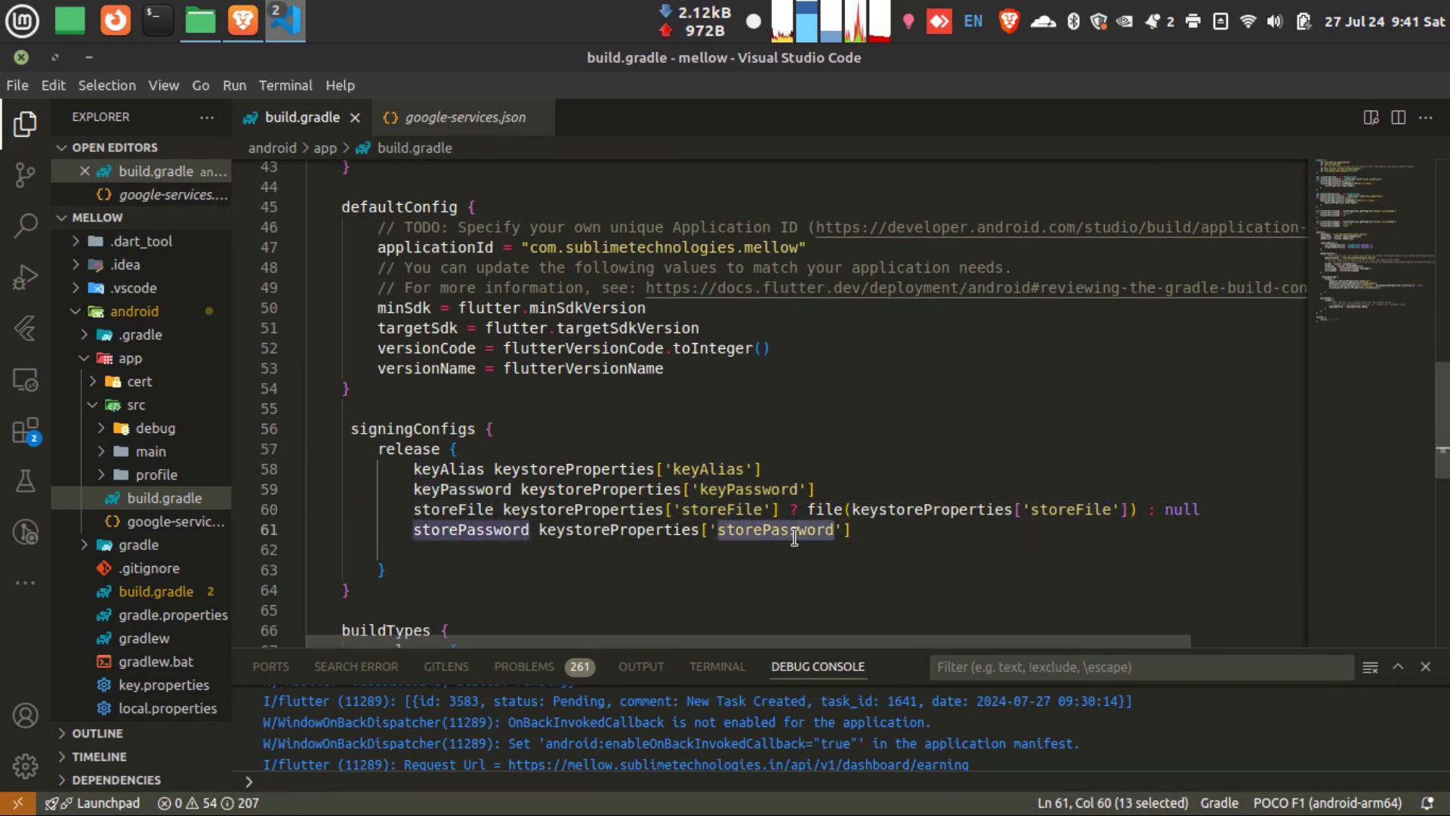
scroll(794, 540, "down", 3)
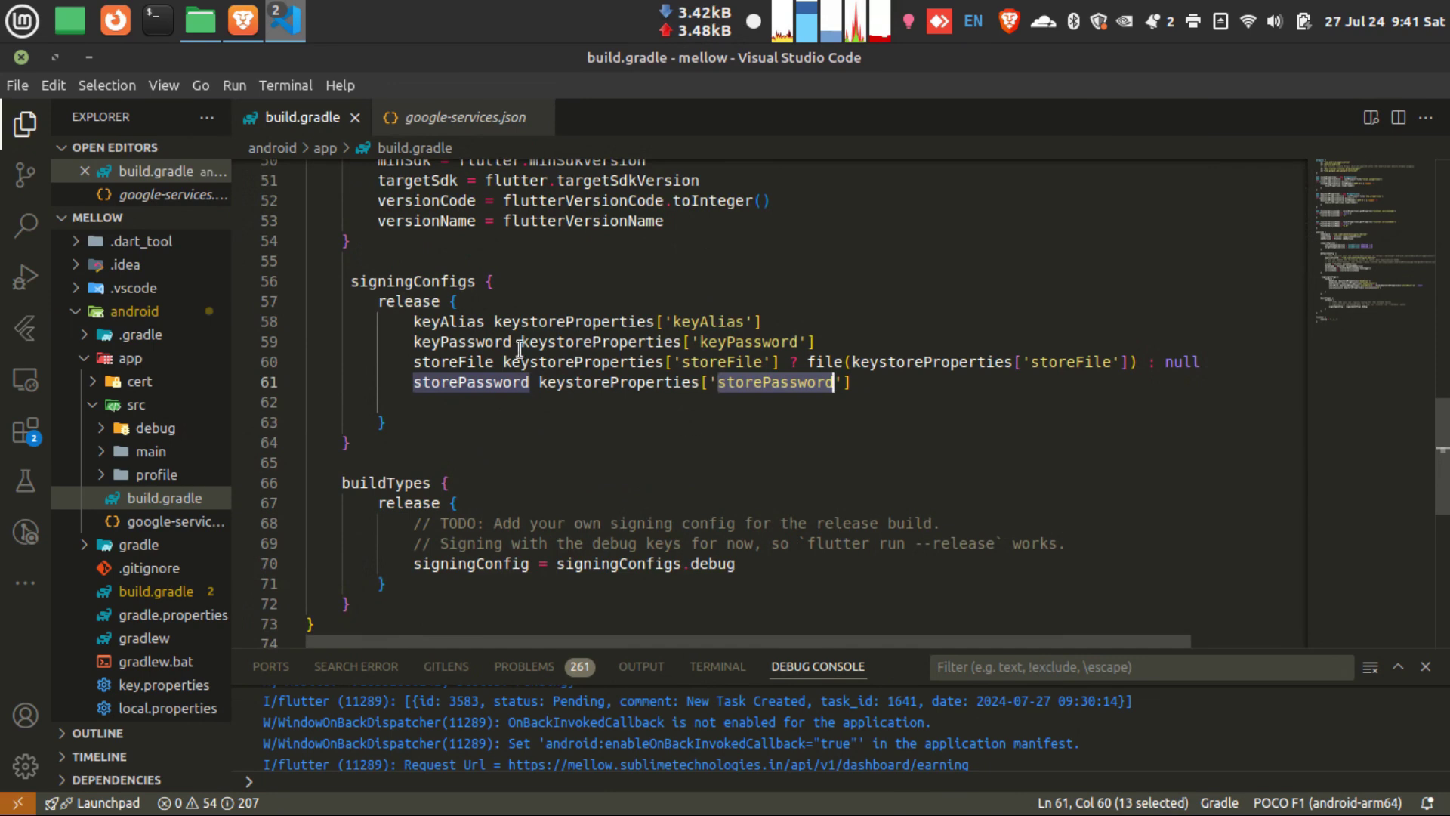
double_click(420, 301)
scroll(580, 379, "down", 2)
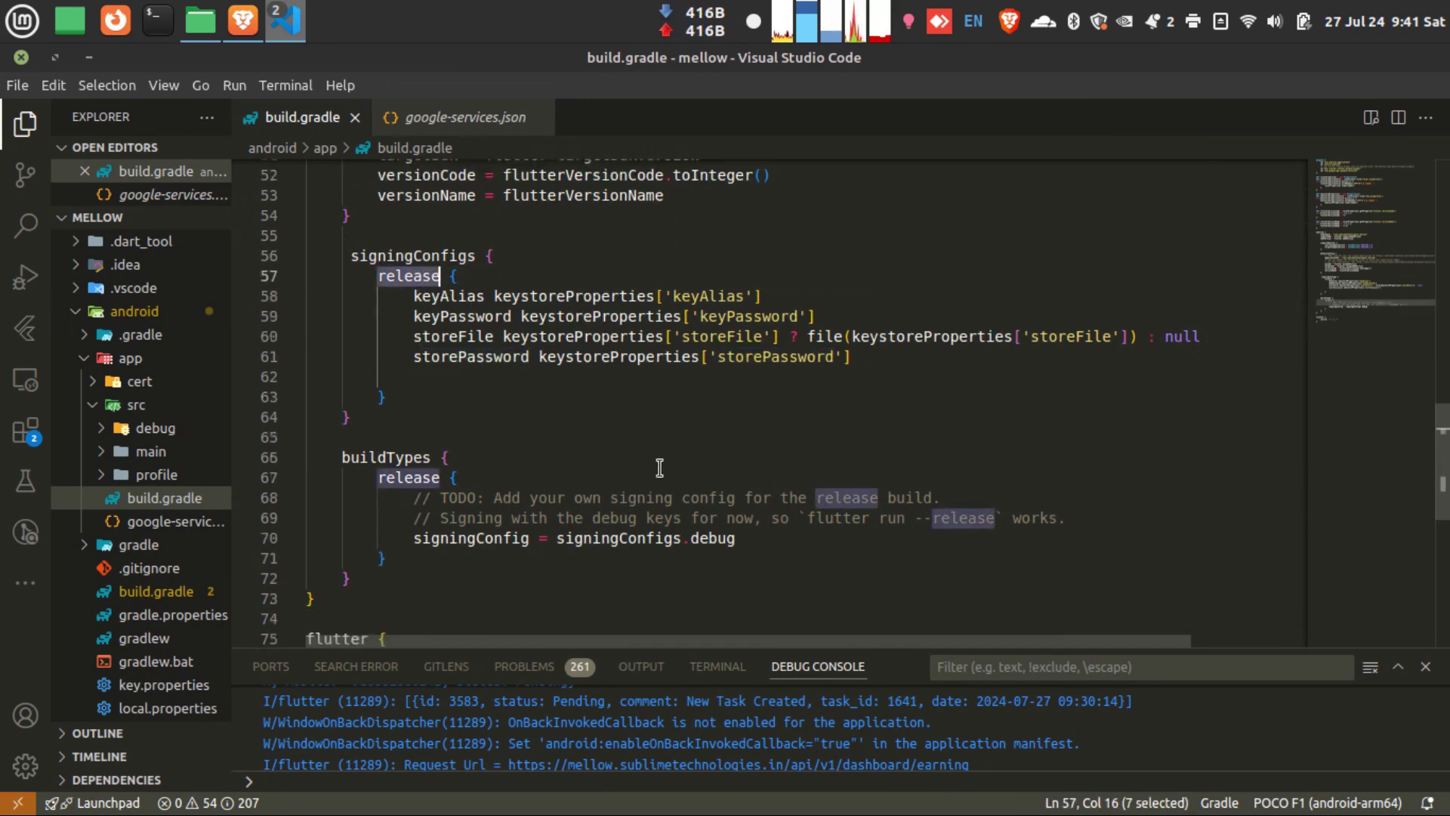
scroll(581, 379, "down", 2)
scroll(602, 392, "up", 2)
left_click(419, 301)
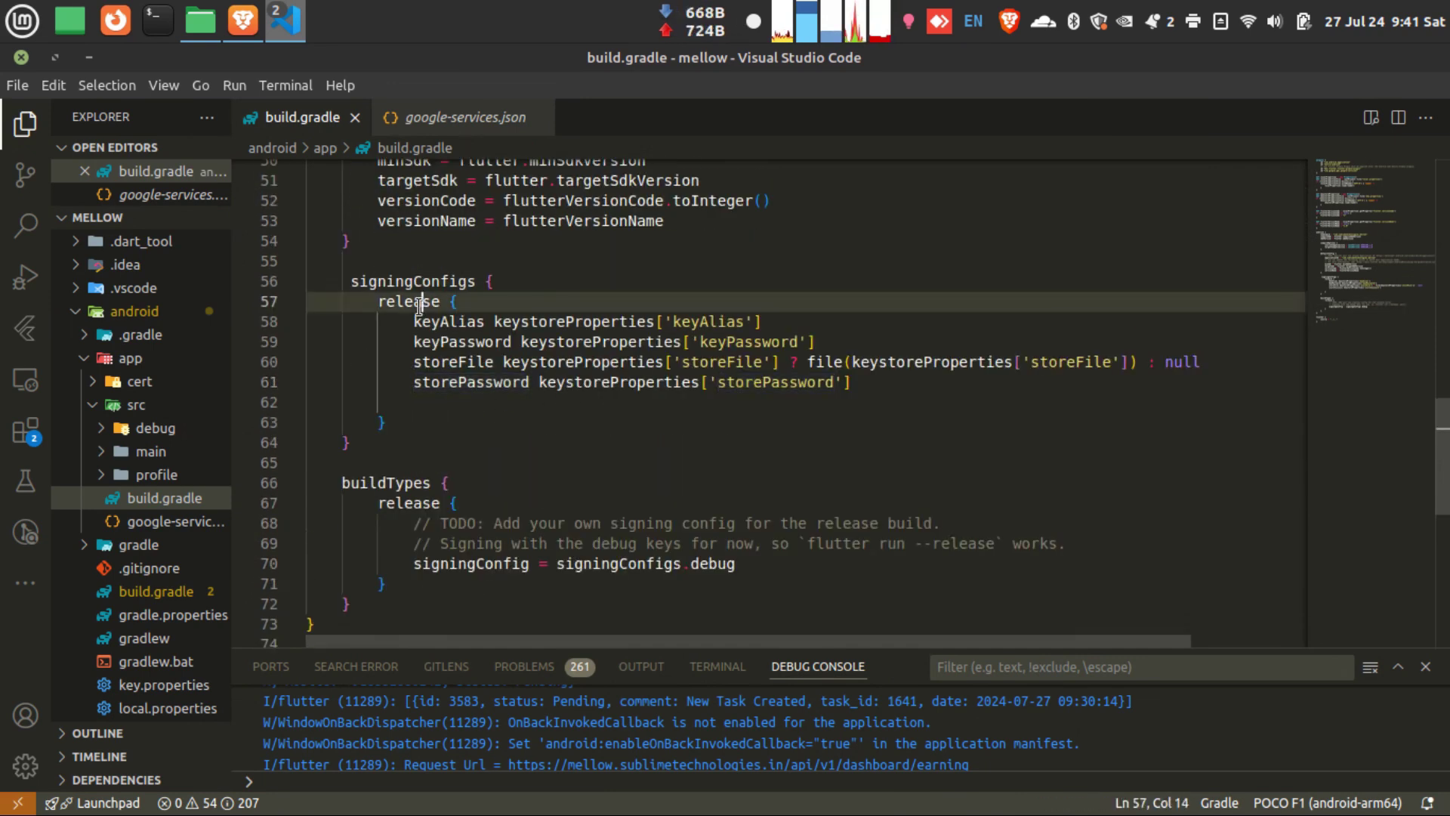
double_click(420, 303)
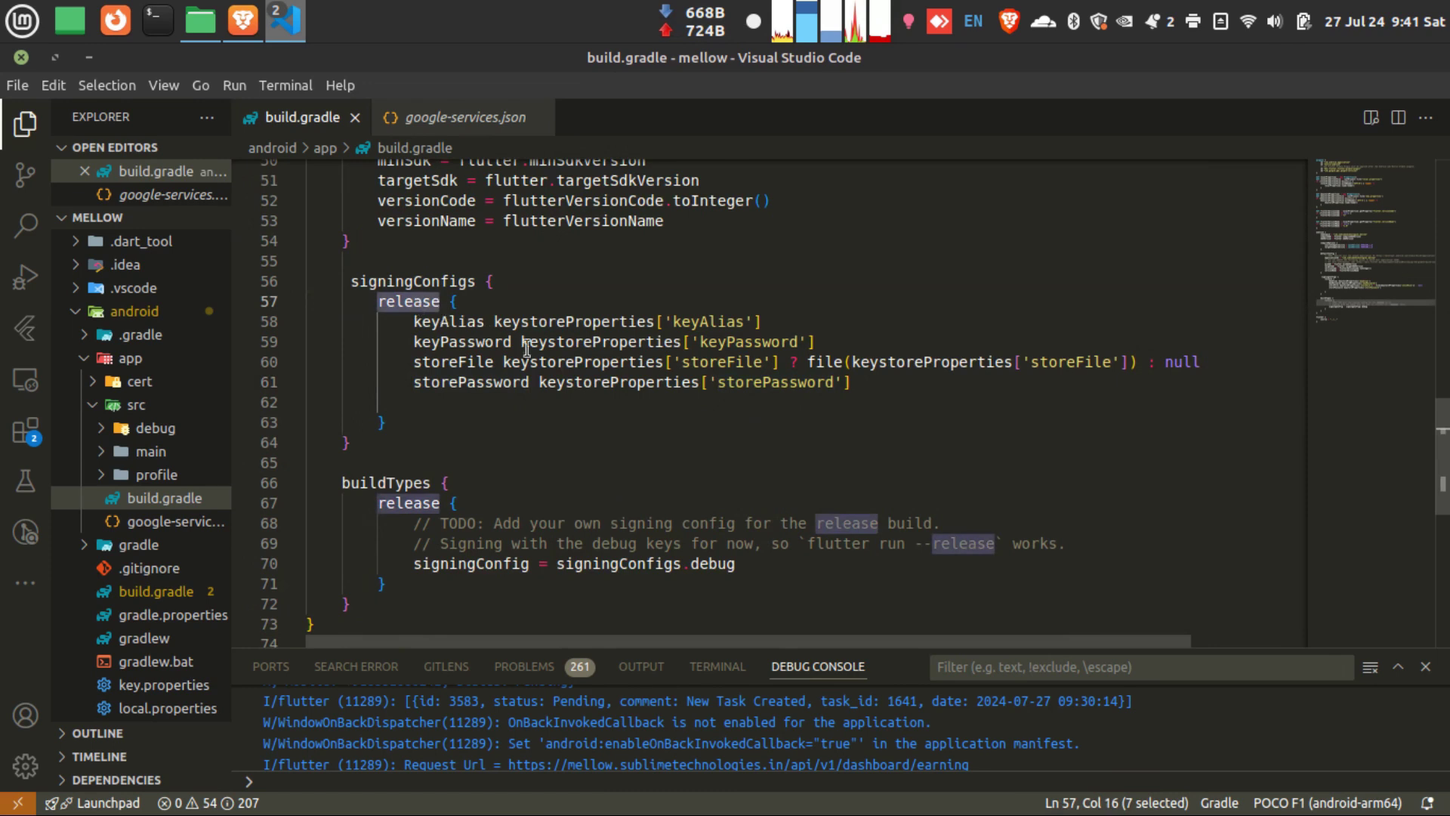
scroll(659, 469, "down", 2)
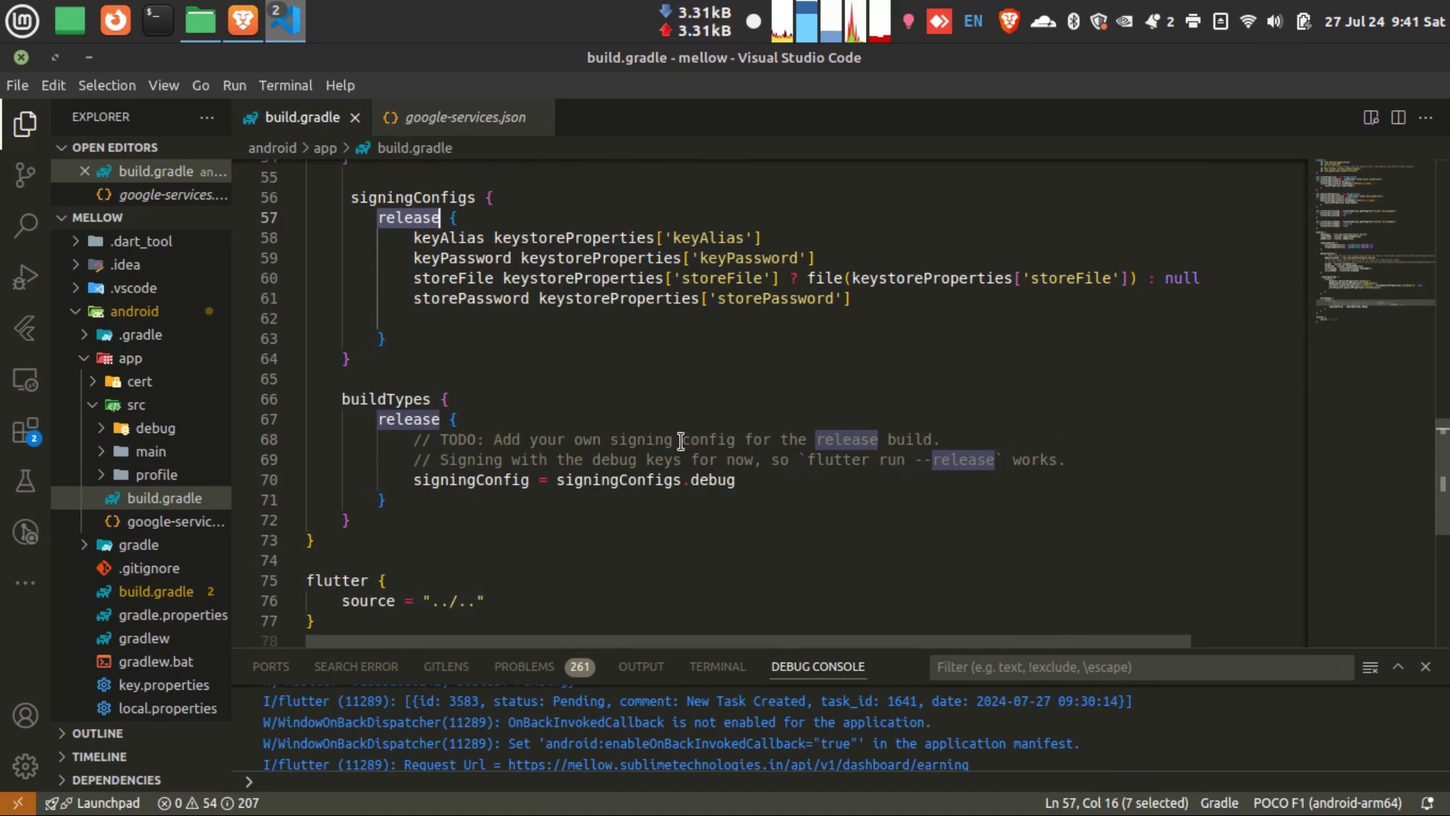
- Change signingConfigs.debug to signingConfigs.release in the release build type
double_click(701, 480)
type("release")
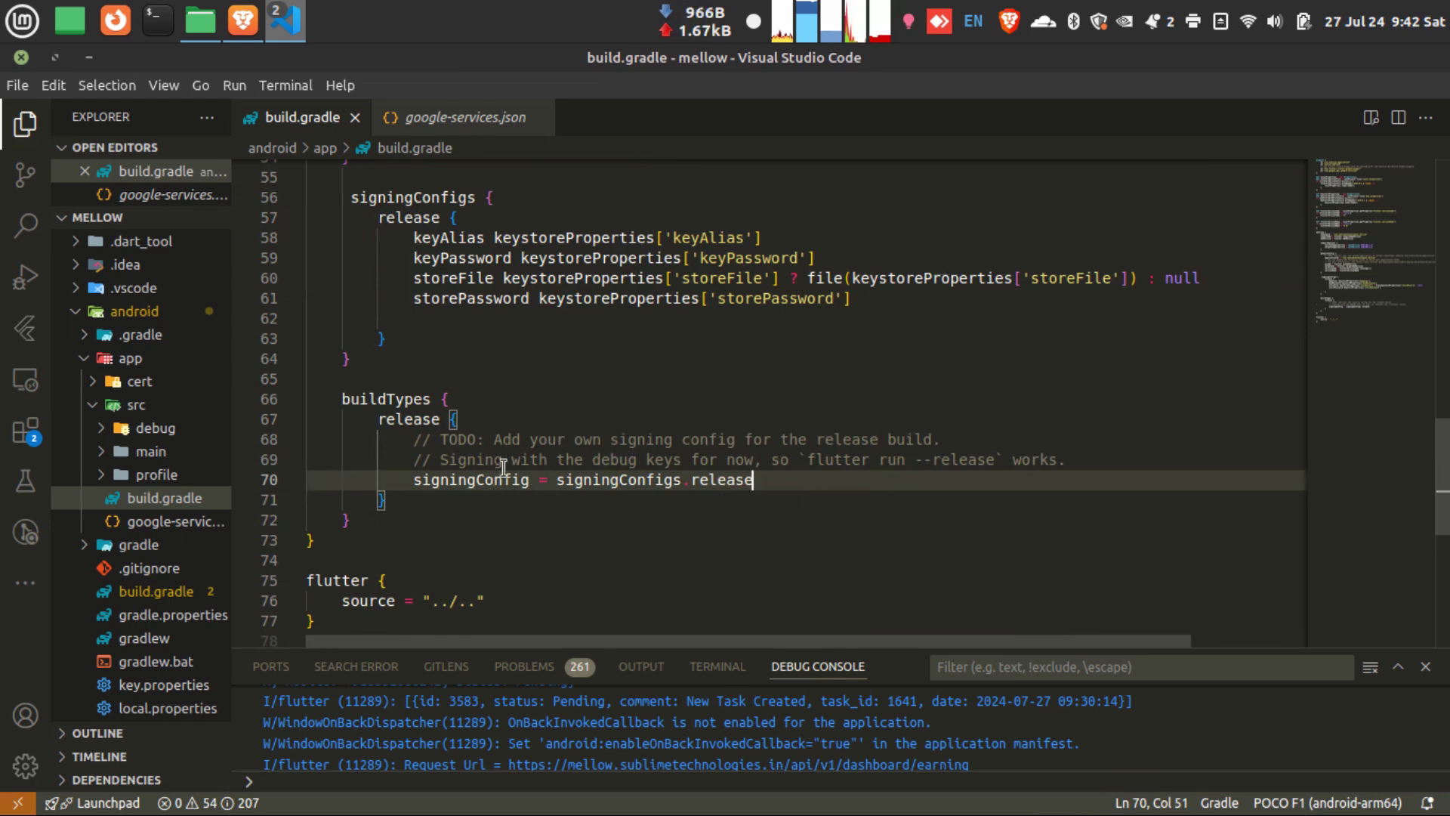
scroll(777, 514, "down", 2)
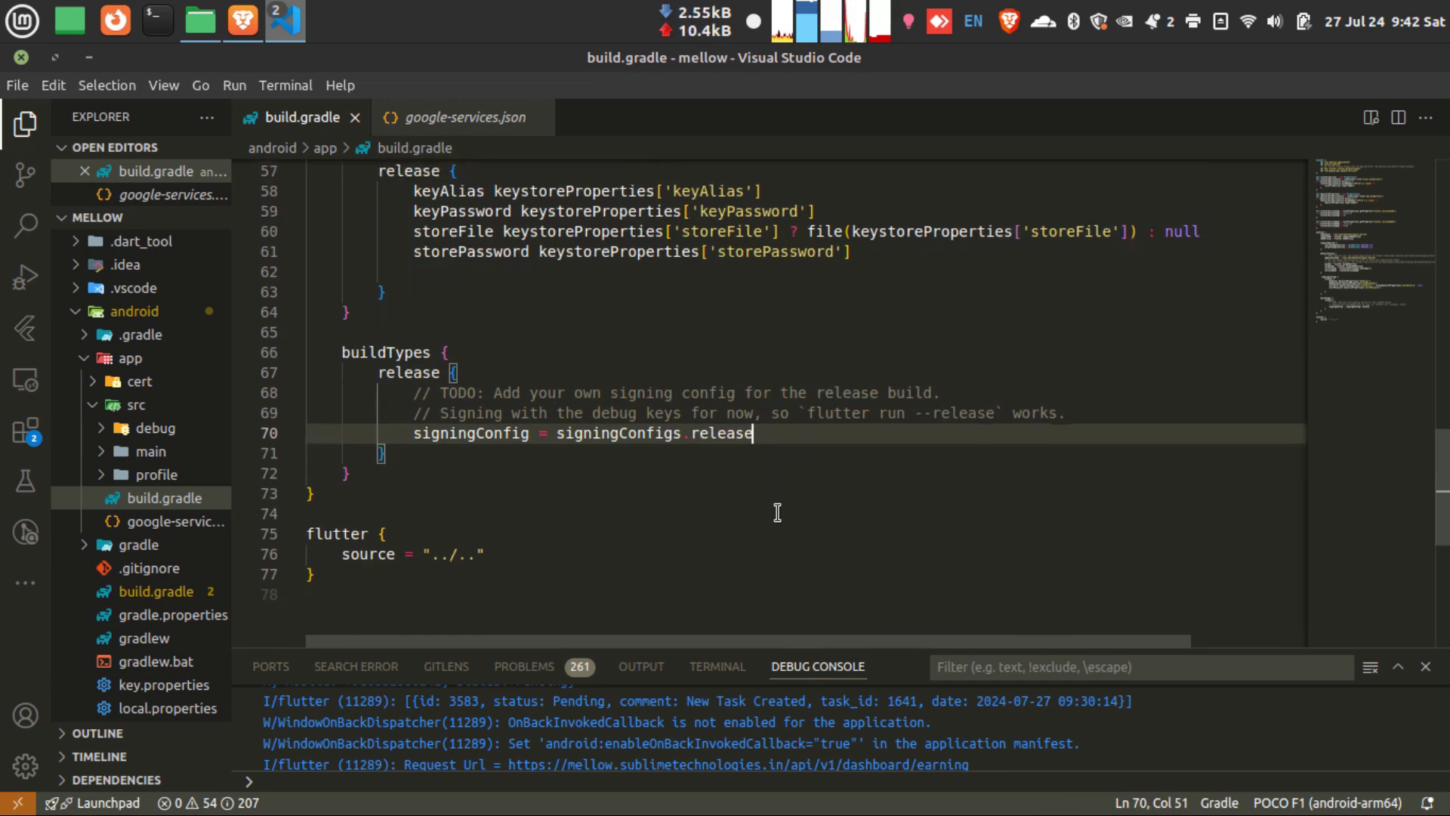
scroll(778, 513, "down", 1)
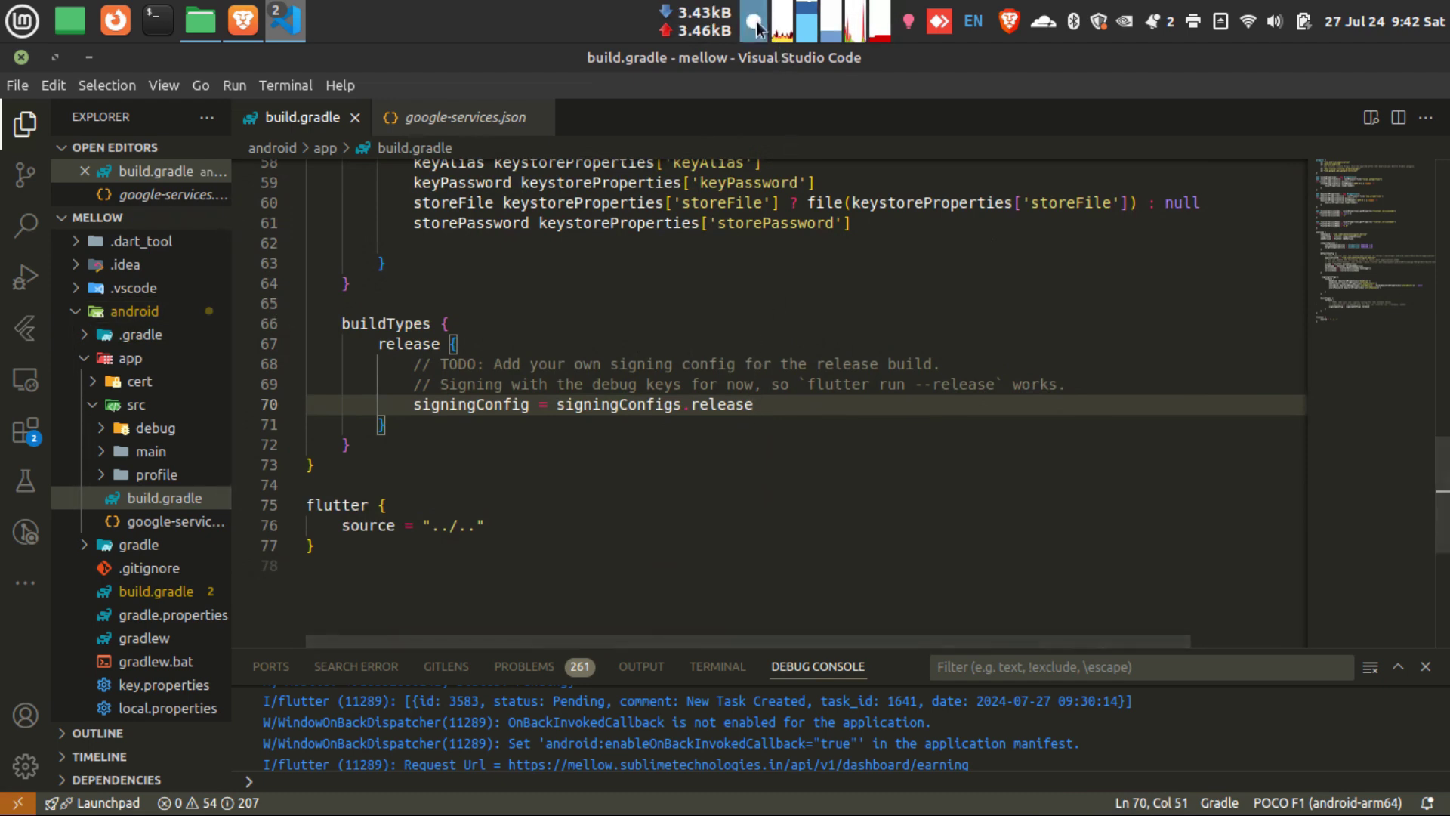
- Open the screenshot applet's capture options, briefly expanding and collapsing the Whole Screen delay choices
left_click(755, 24)
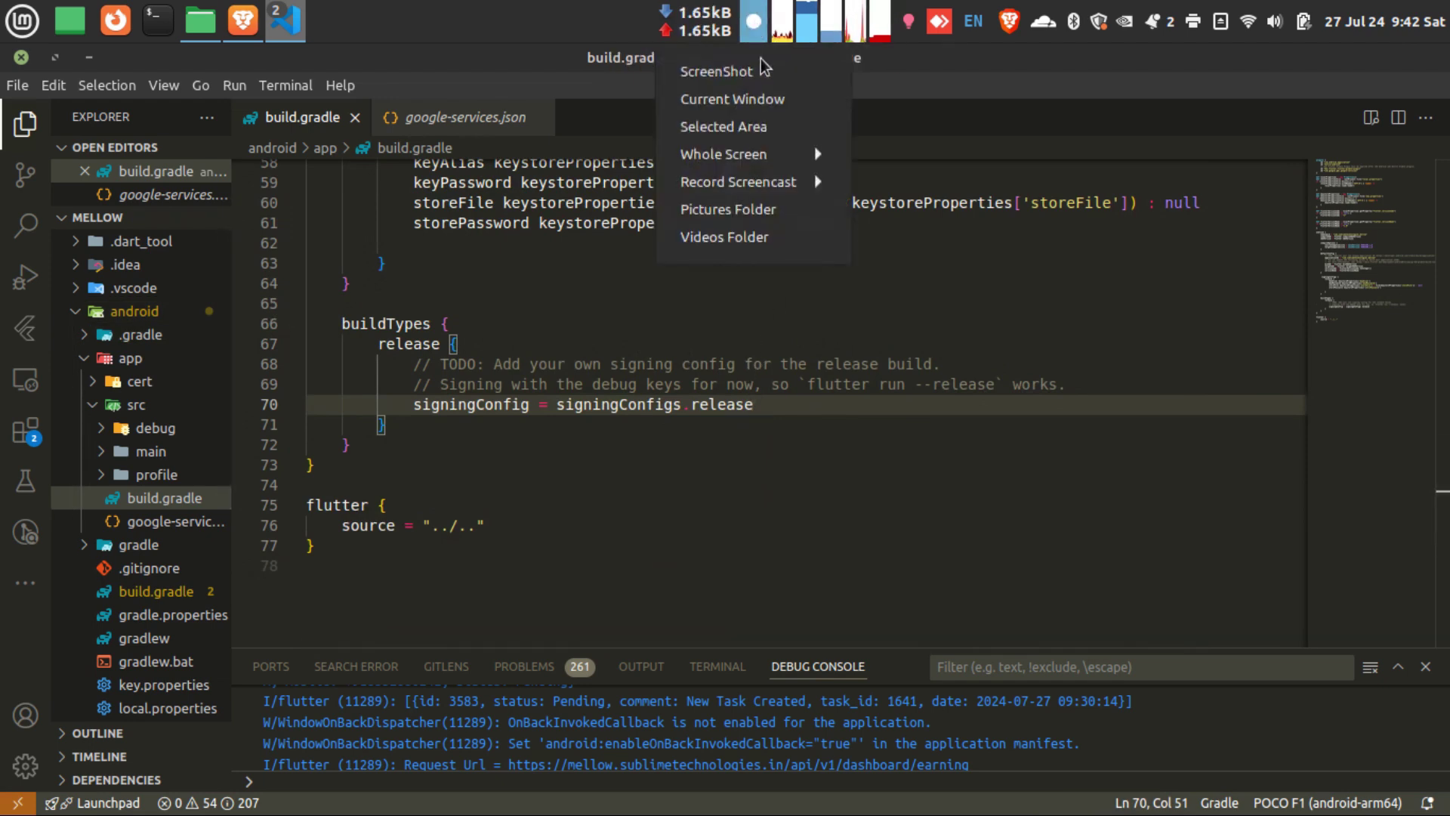
left_click(770, 156)
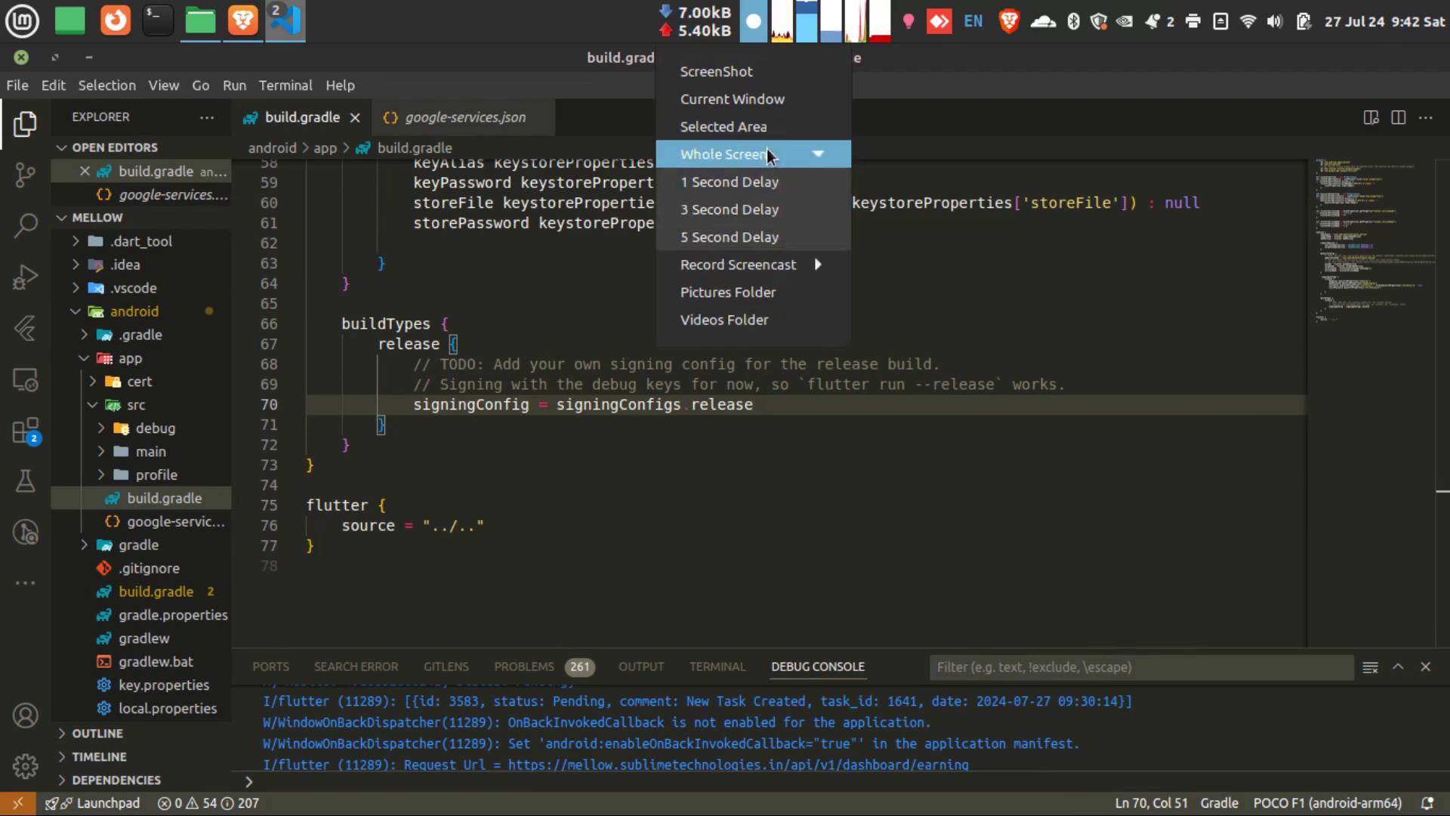
left_click(770, 155)
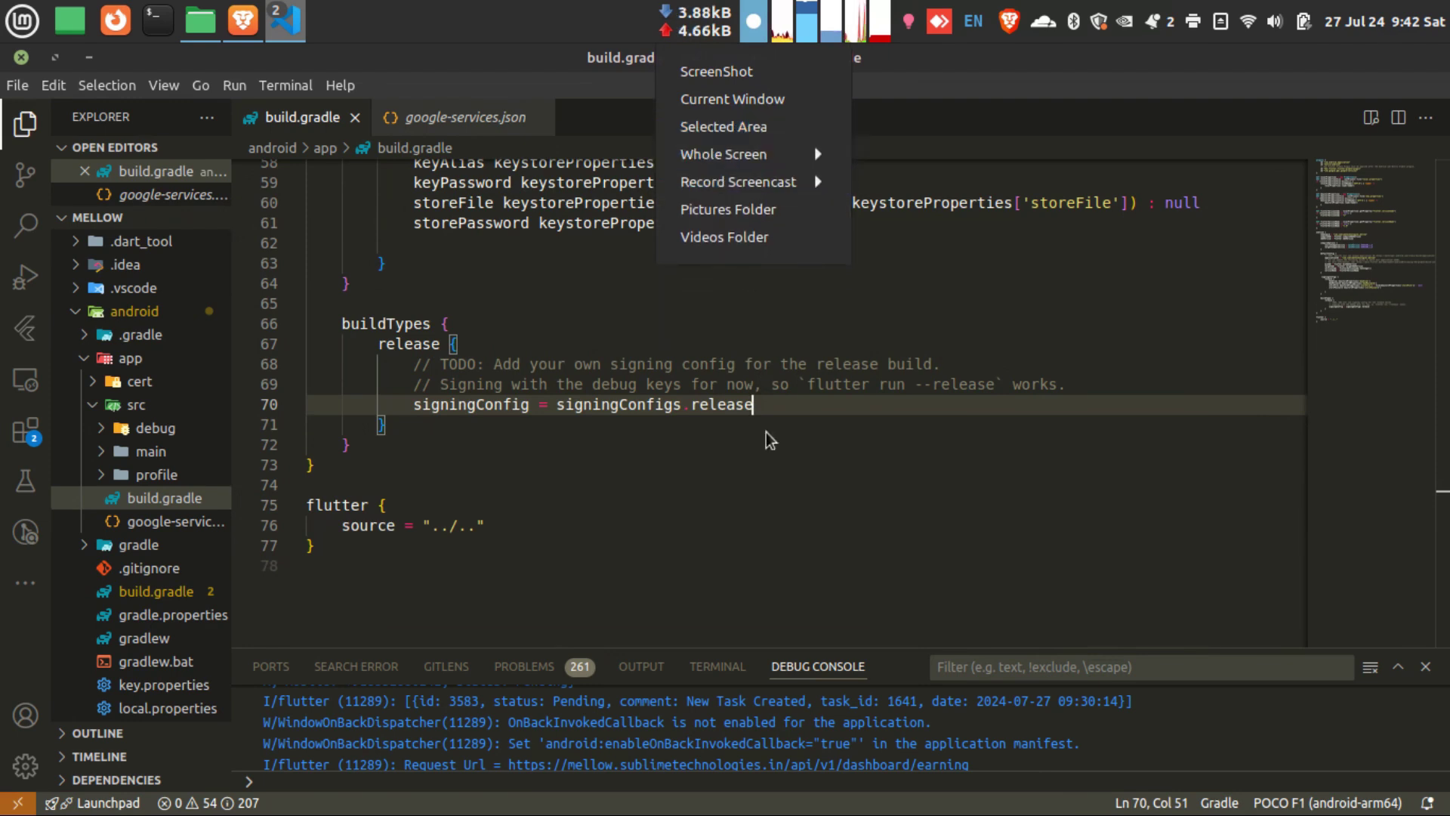